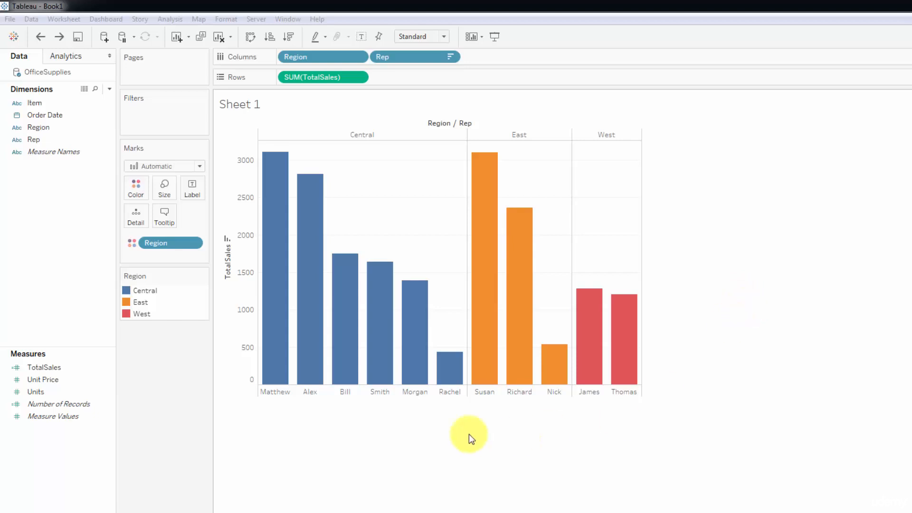
Step: Label the bars with SUM(TotalSales) while keeping the same field on Rows
mouse_move(284, 310)
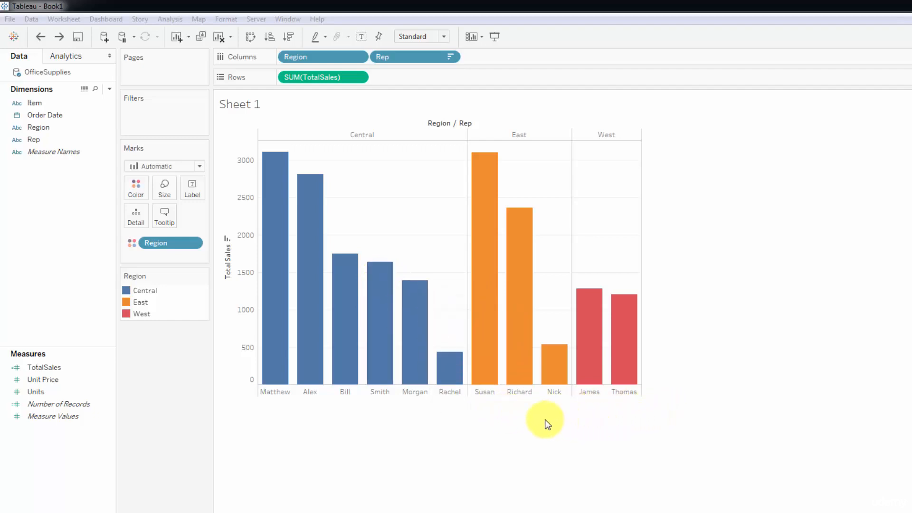
mouse_move(587, 341)
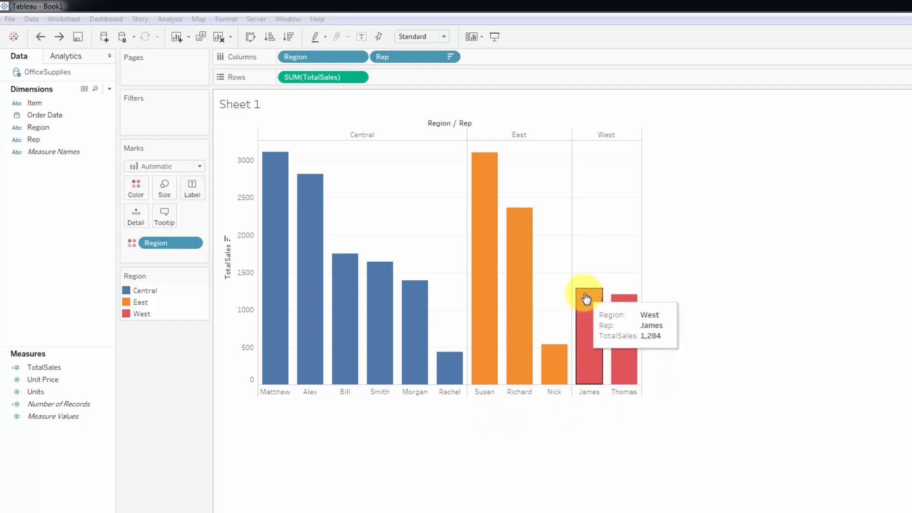
mouse_move(478, 302)
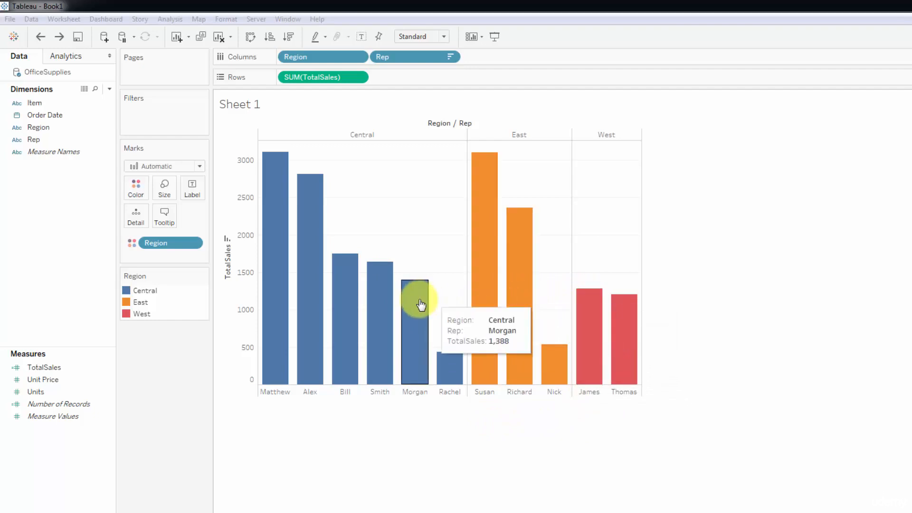
mouse_move(261, 302)
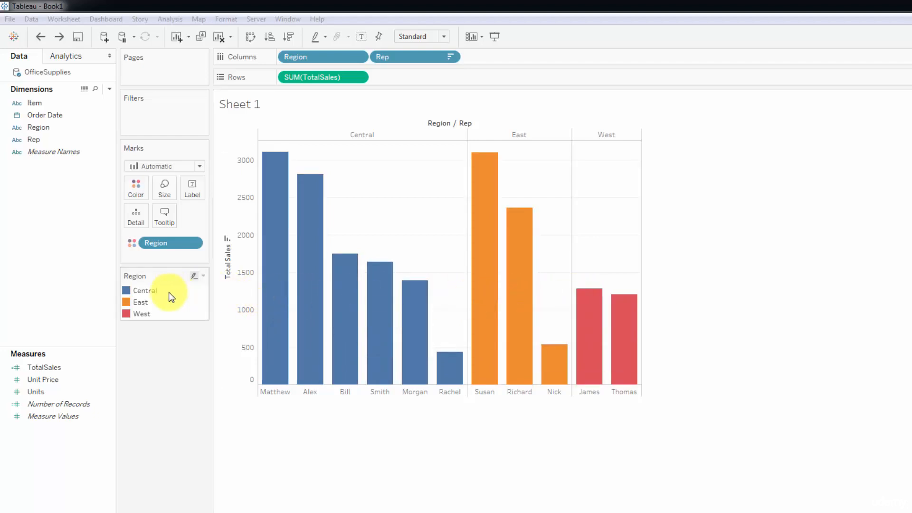
mouse_move(311, 352)
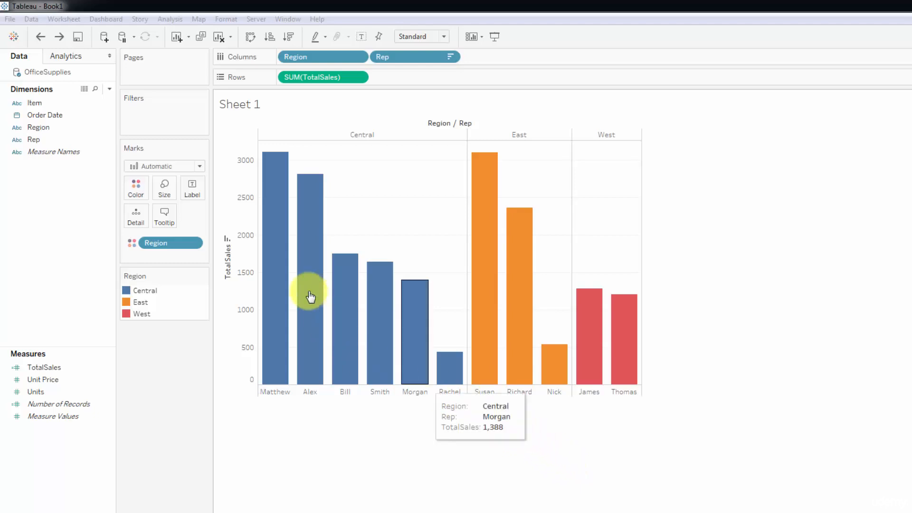
mouse_move(271, 234)
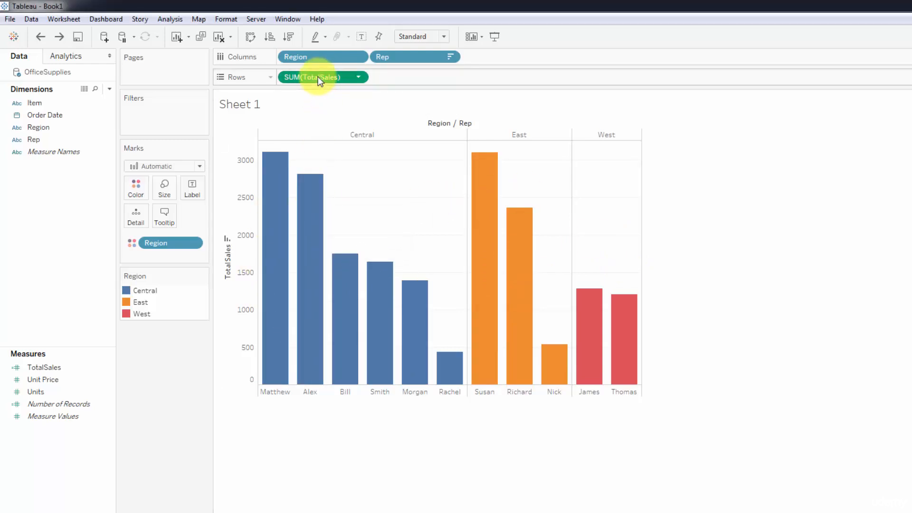
drag(318, 77, 192, 187)
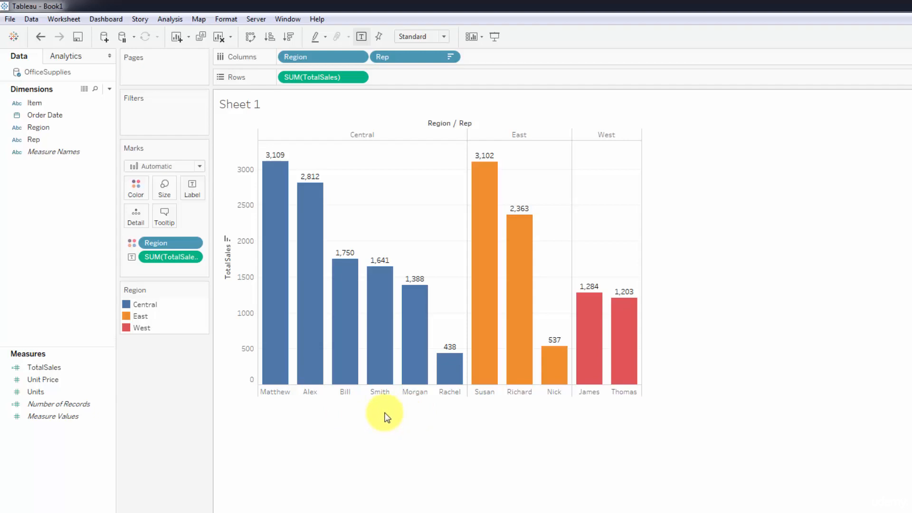
Step: Try adding the Rep and Region dimensions to the bar labels, and undo both additions
mouse_move(283, 319)
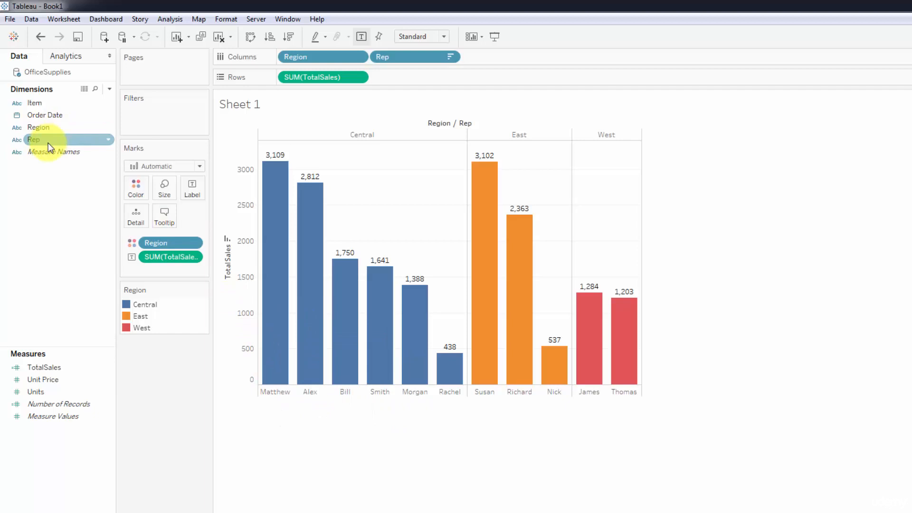
drag(46, 142, 192, 195)
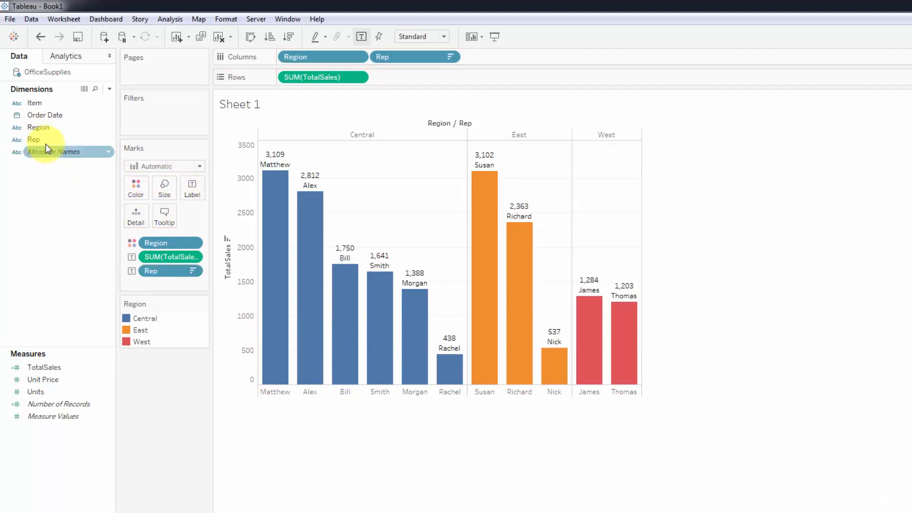
drag(38, 129, 188, 186)
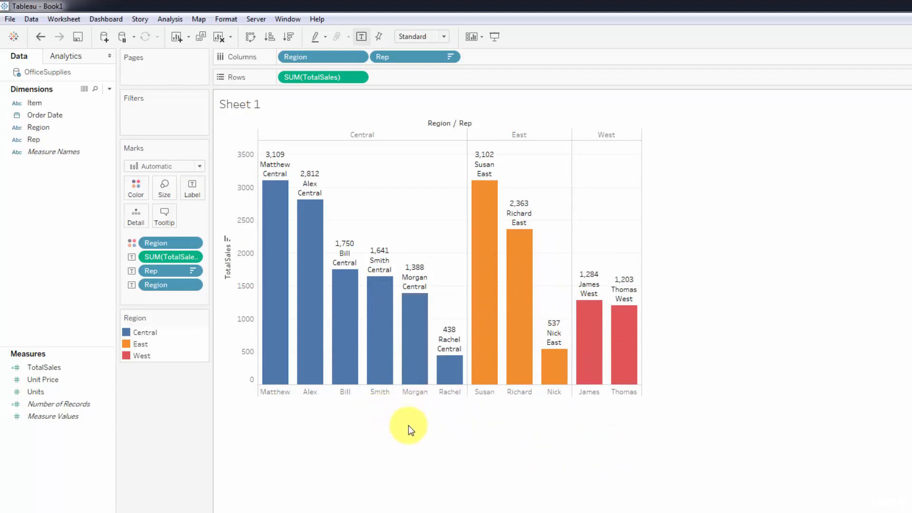
key(ctrl+z)
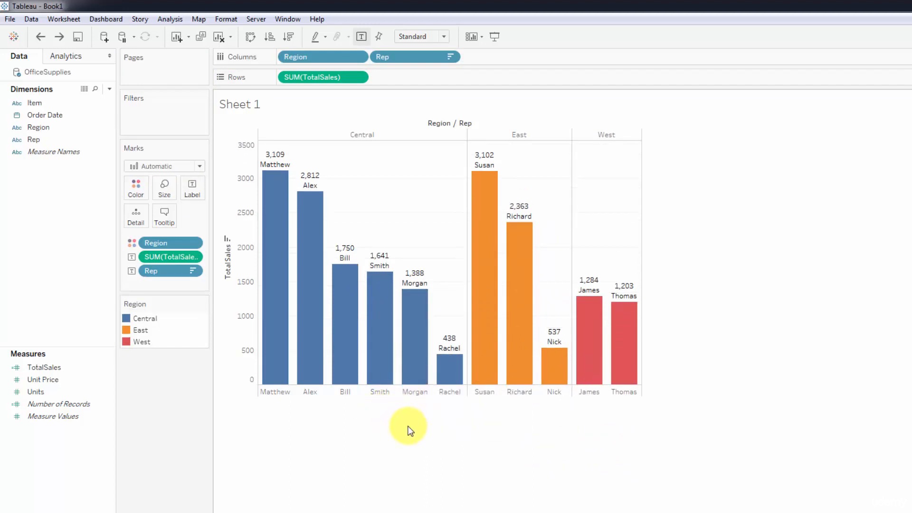
key(ctrl+z)
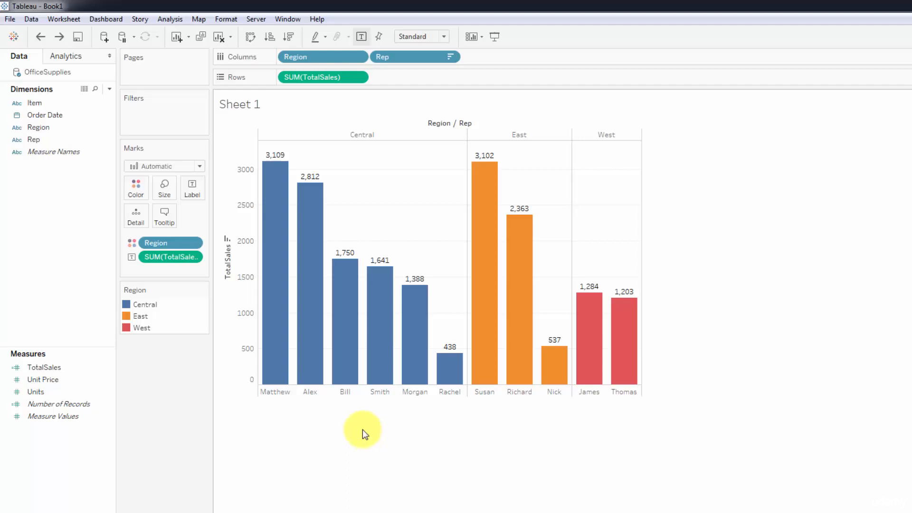
Step: Edit the label text so that "Sales:" precedes the SUM(TotalSales) value
click(190, 196)
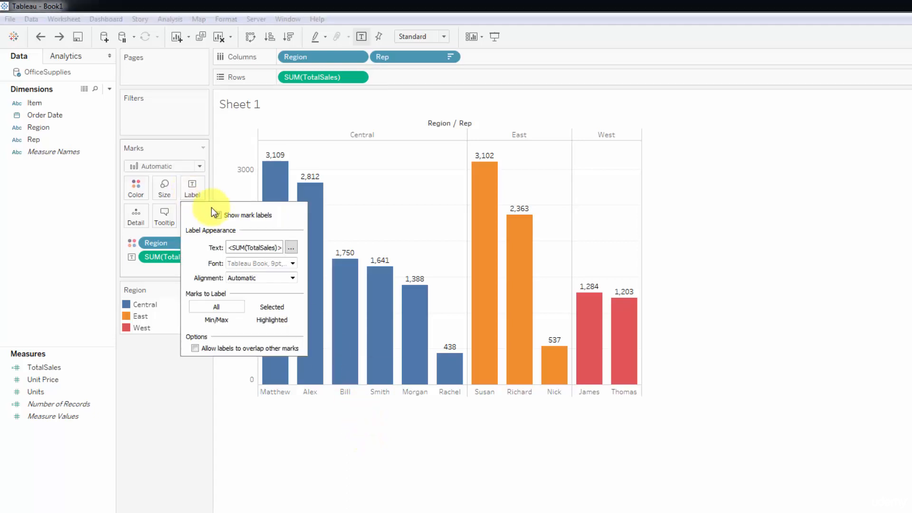
click(288, 248)
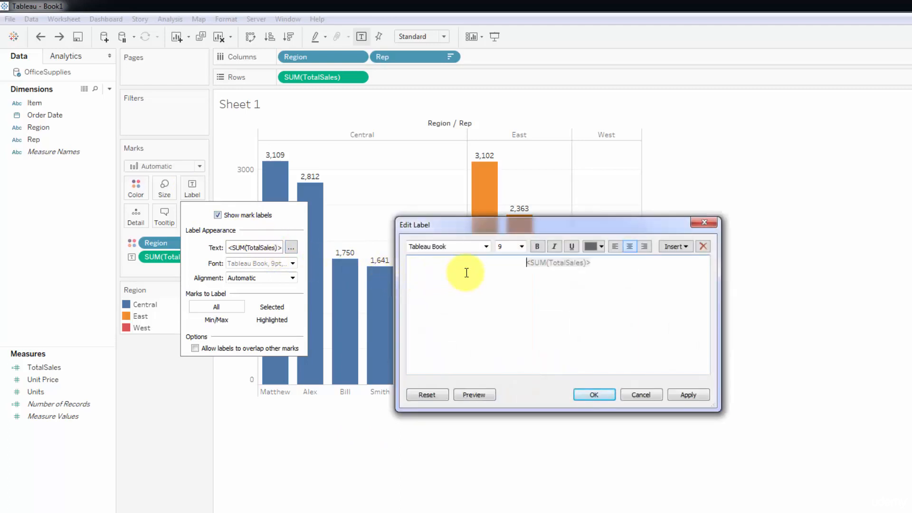
click(466, 272)
text(Sales:)
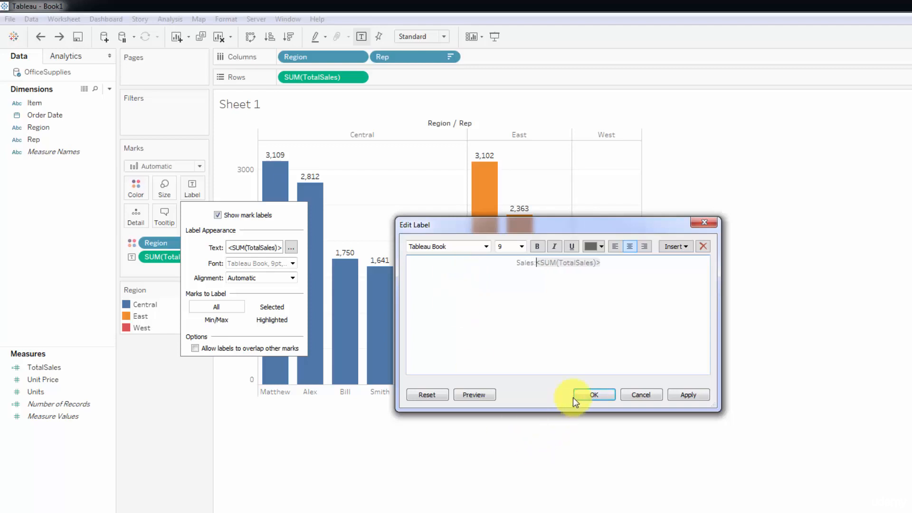
click(591, 394)
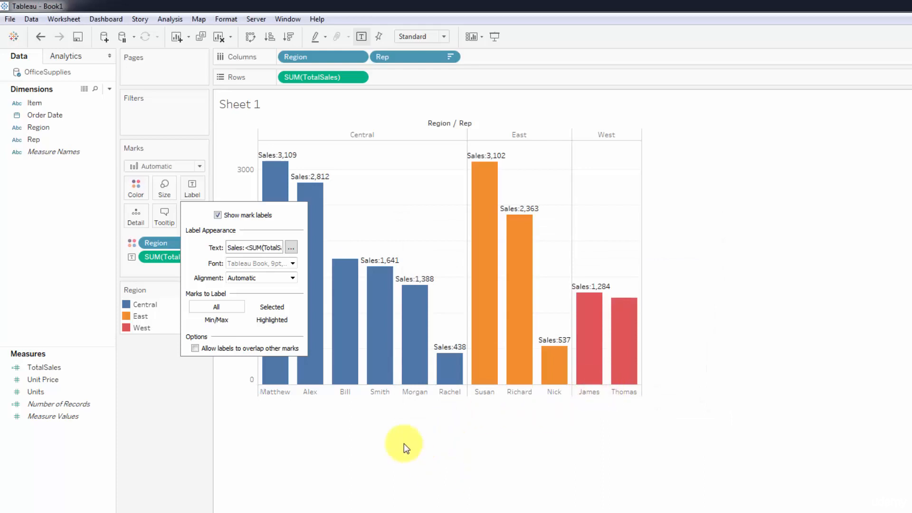
click(312, 460)
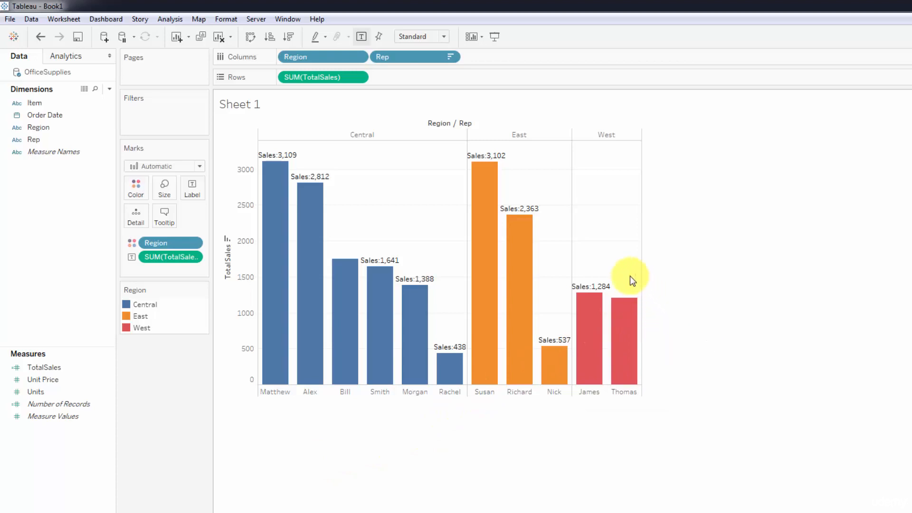
Step: Set the mark label of the shorter bar in the West region to Always Show
mouse_move(639, 320)
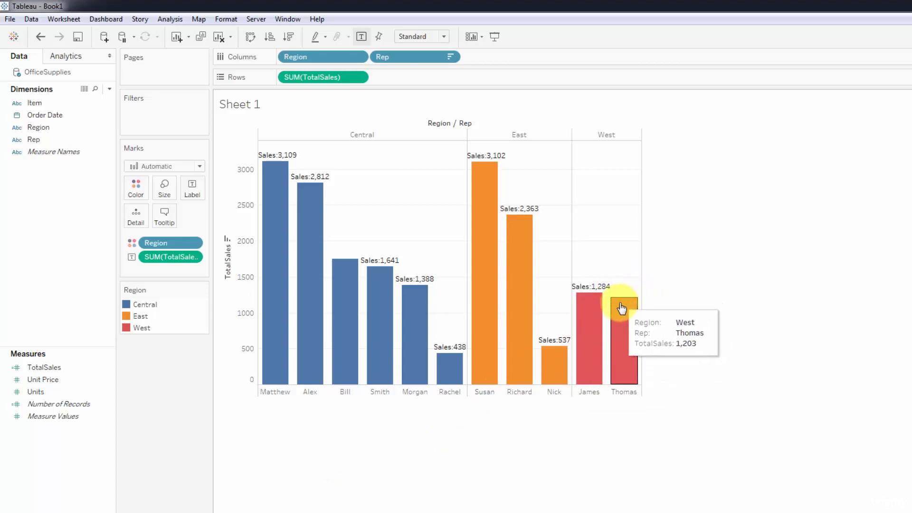
right_click(621, 308)
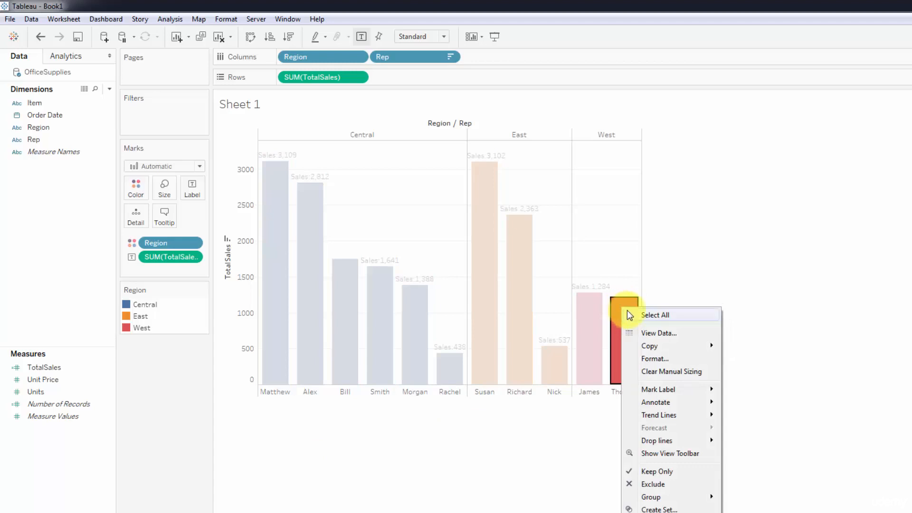
mouse_move(661, 391)
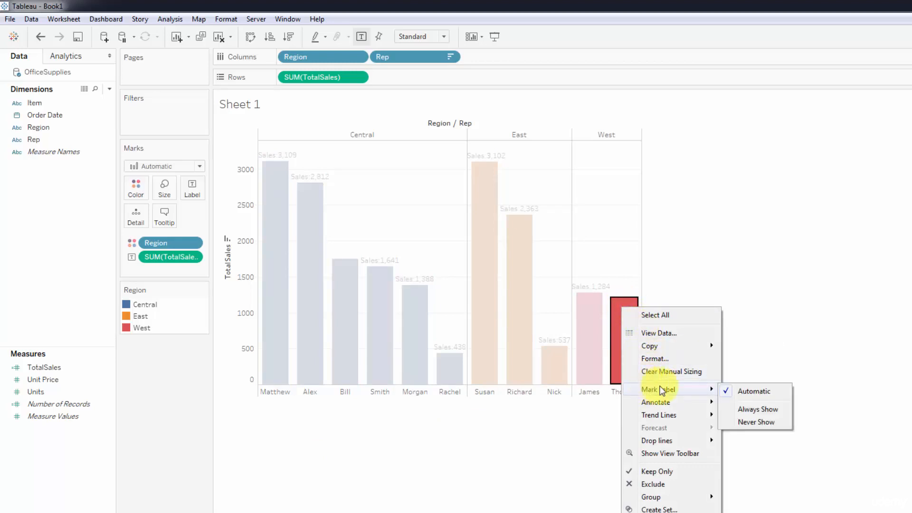
click(754, 408)
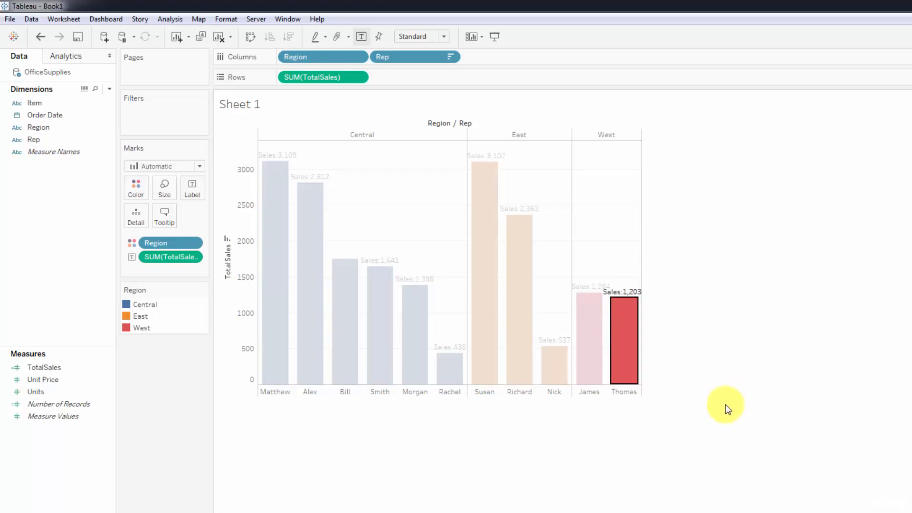
click(446, 465)
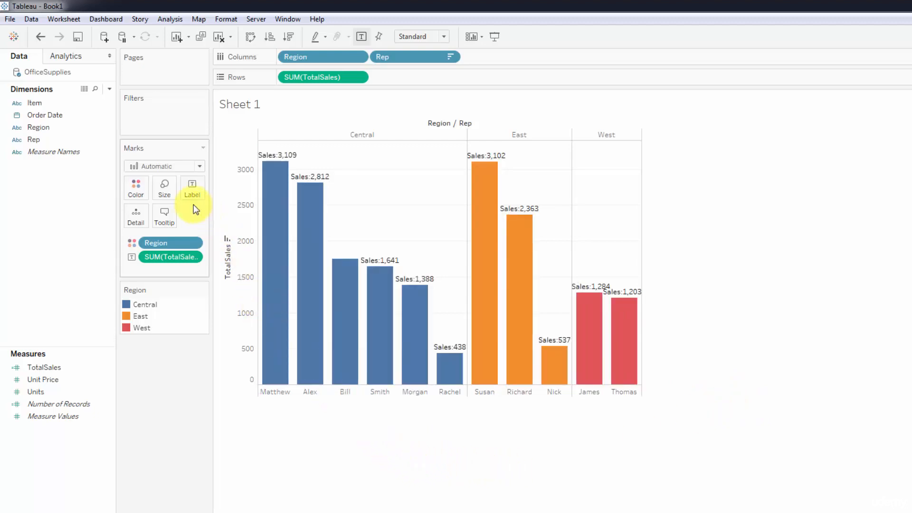
Step: Remove the "Sales:" prefix from the label text, leaving only the SUM(TotalSales) field
click(188, 186)
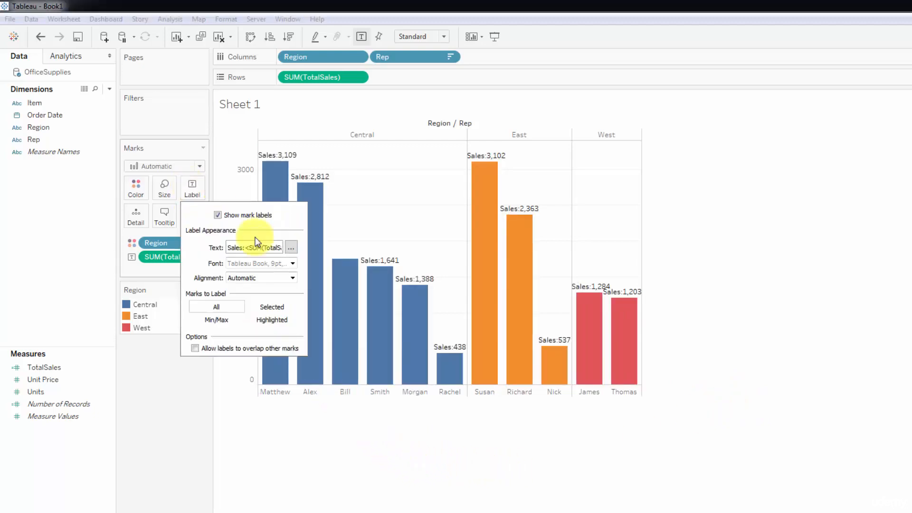
click(291, 247)
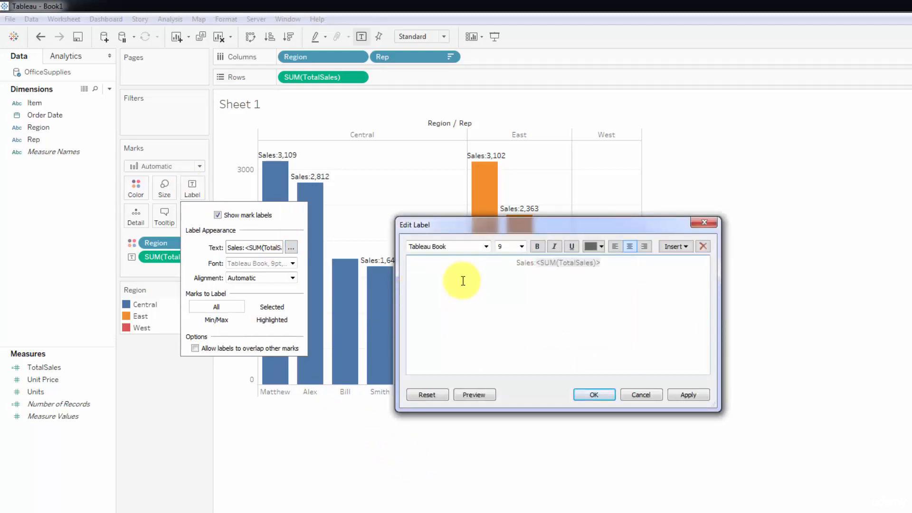
key(BackSpace)
key(BackSpace)
key(BackSpace)
key(BackSpace)
key(BackSpace)
key(BackSpace)
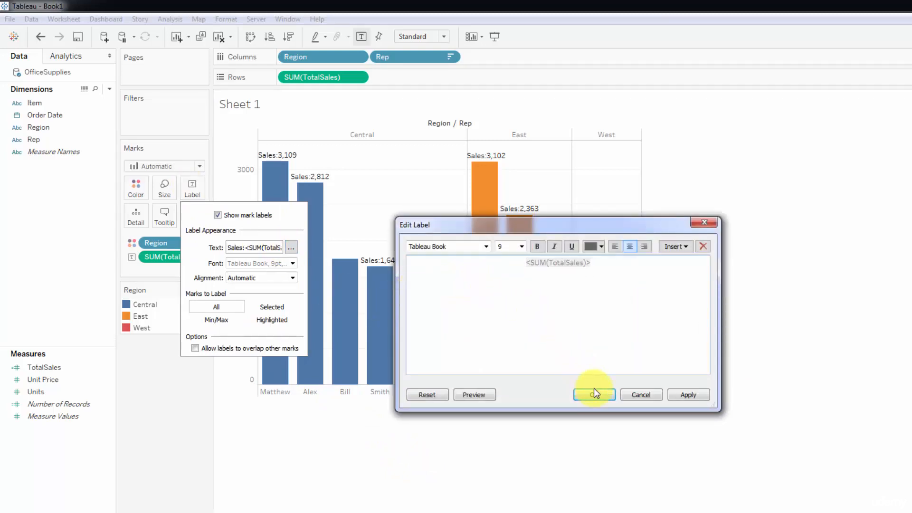
click(593, 394)
click(412, 443)
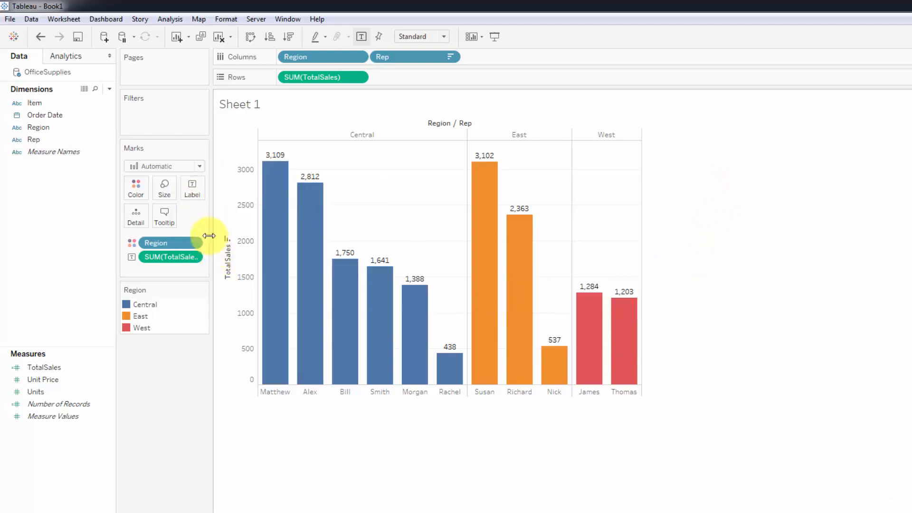
Step: Set the mark label font to size 12 and make it bold
click(190, 191)
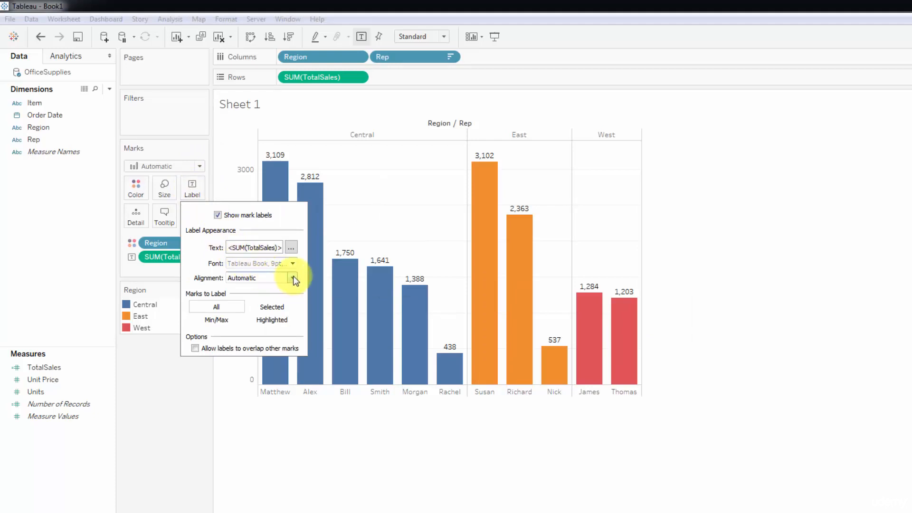
click(292, 263)
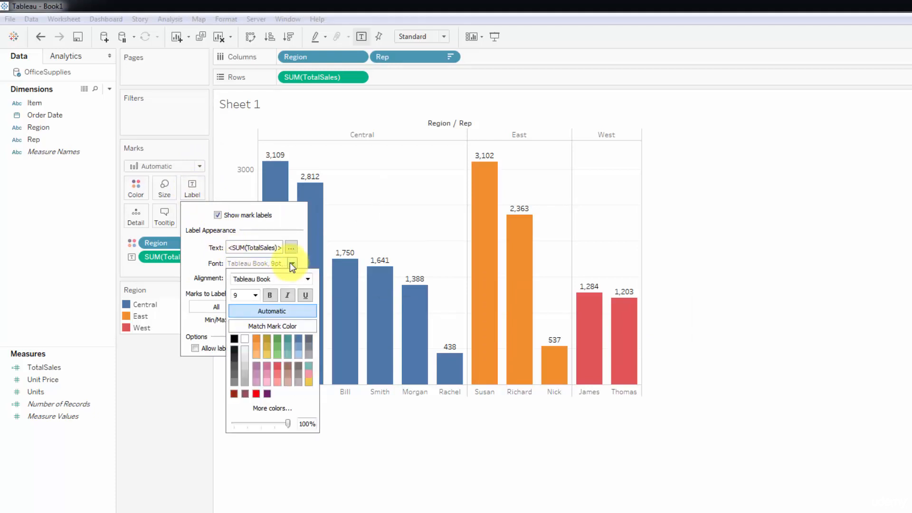
click(253, 295)
click(243, 341)
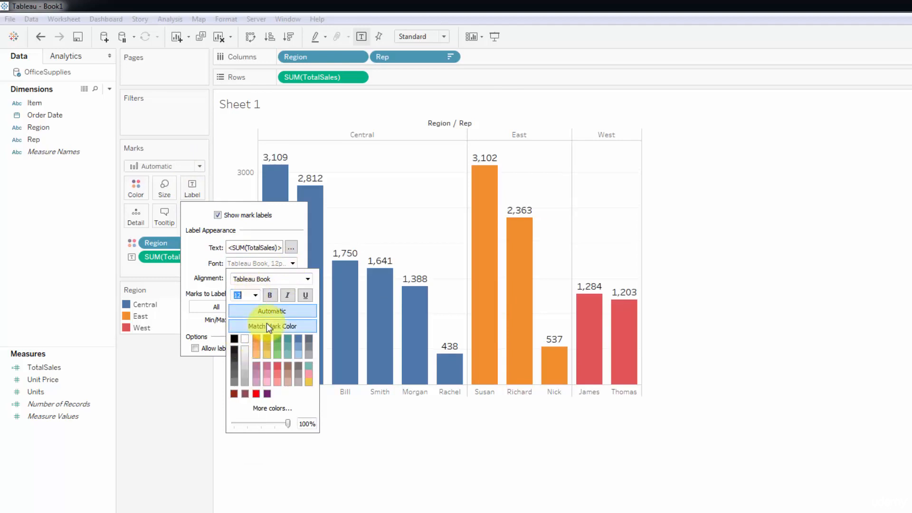
click(269, 296)
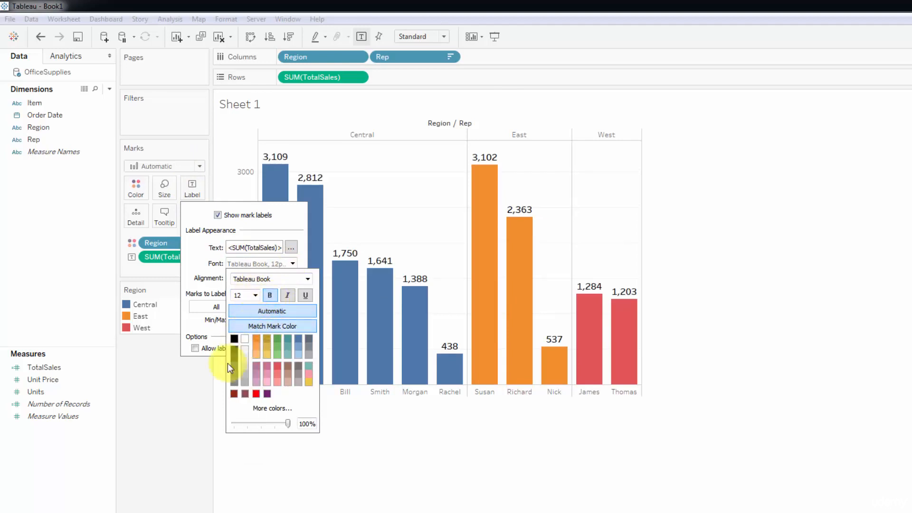
click(200, 397)
Step: Choose size 12 for the SUM(TotalSales) text in the label editor and accept it
click(189, 194)
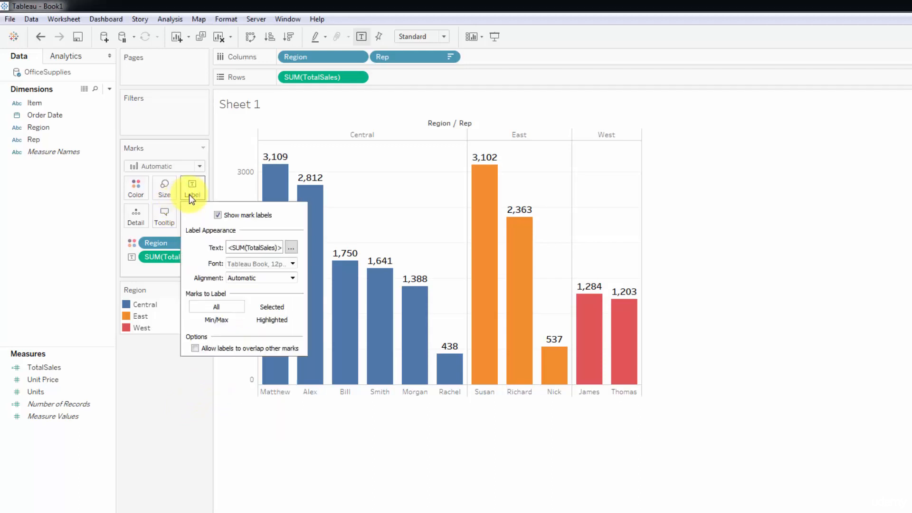
click(289, 247)
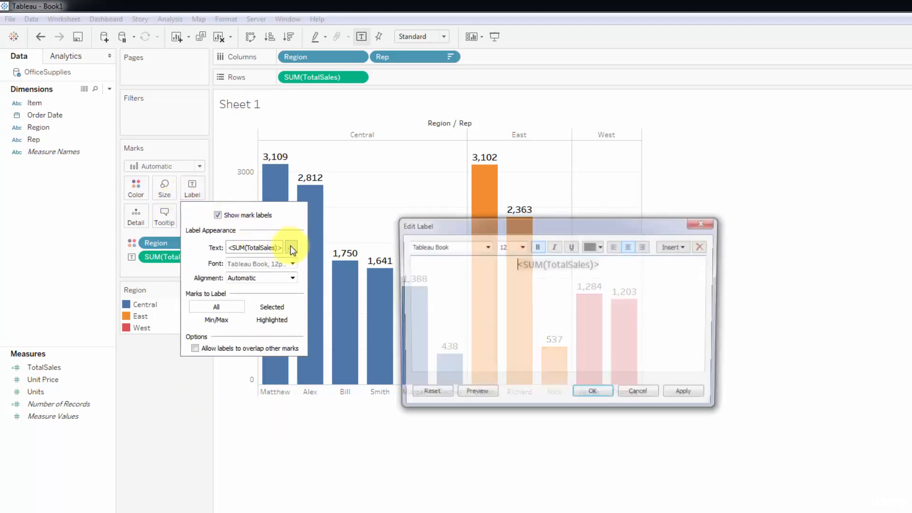
click(521, 246)
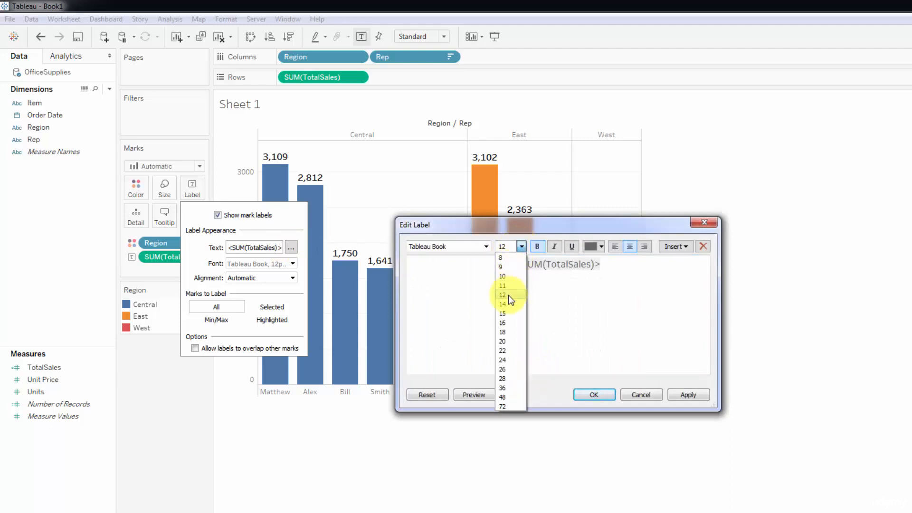
click(508, 292)
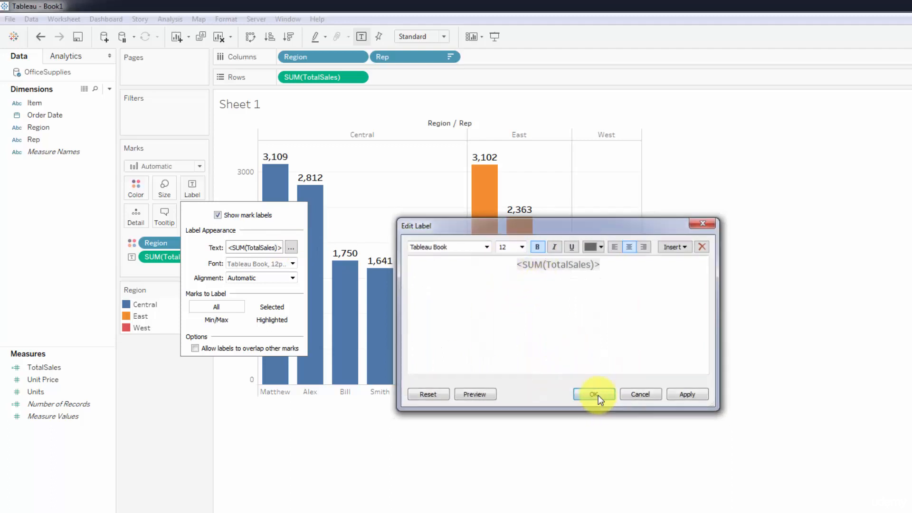
click(597, 395)
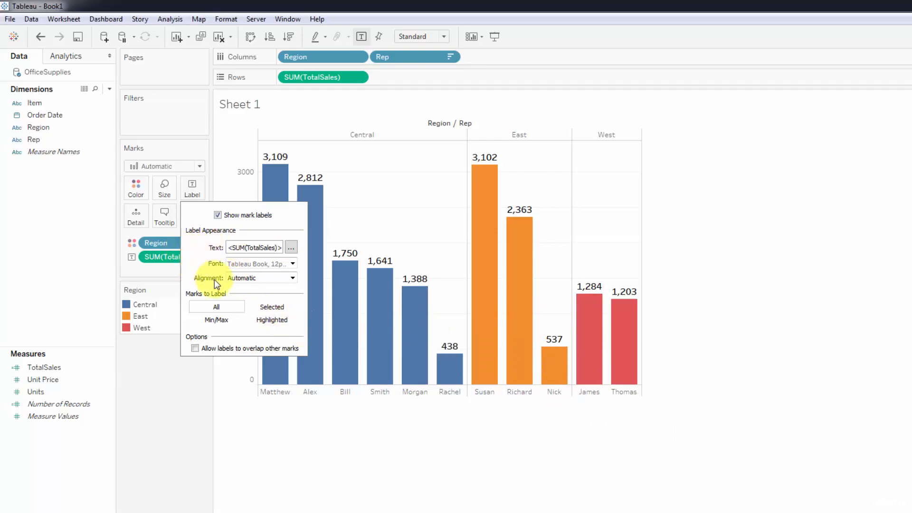
Step: Open the formatting options for the SUM(TotalSales) label field on the Marks card
click(168, 359)
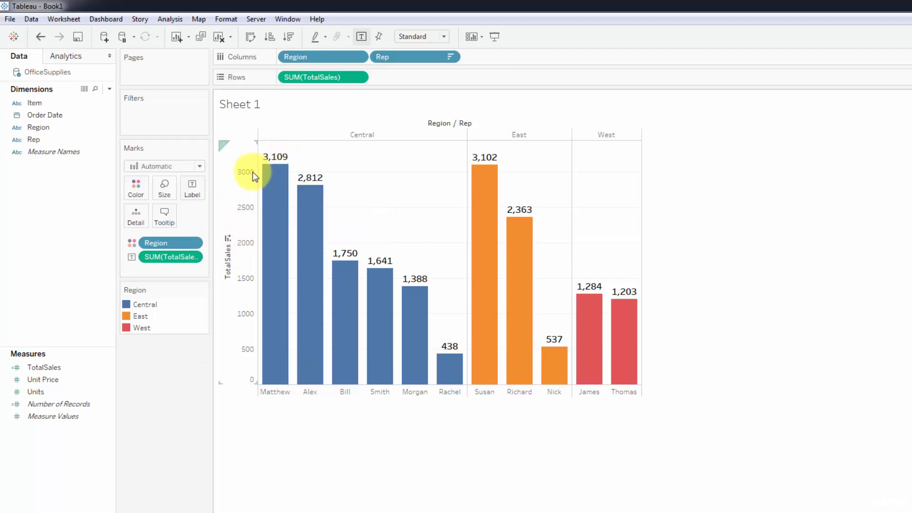
mouse_move(266, 189)
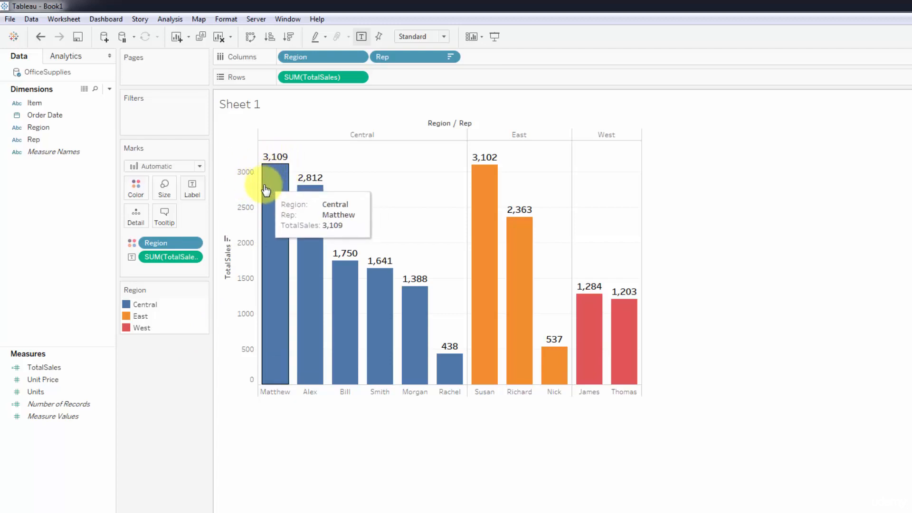
right_click(172, 260)
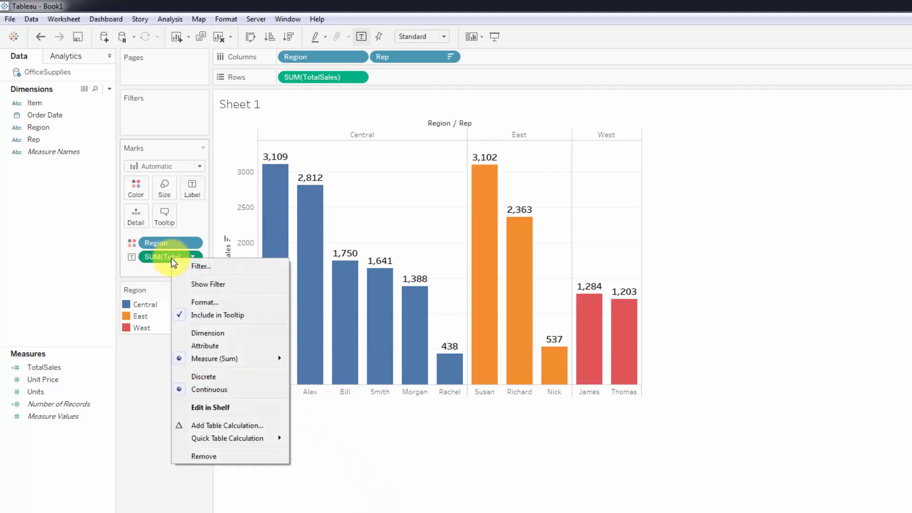
click(212, 302)
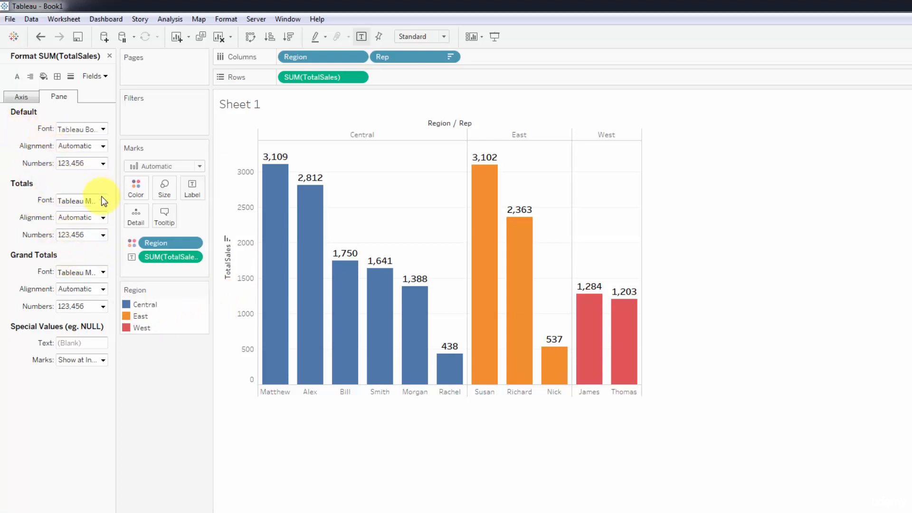
click(223, 18)
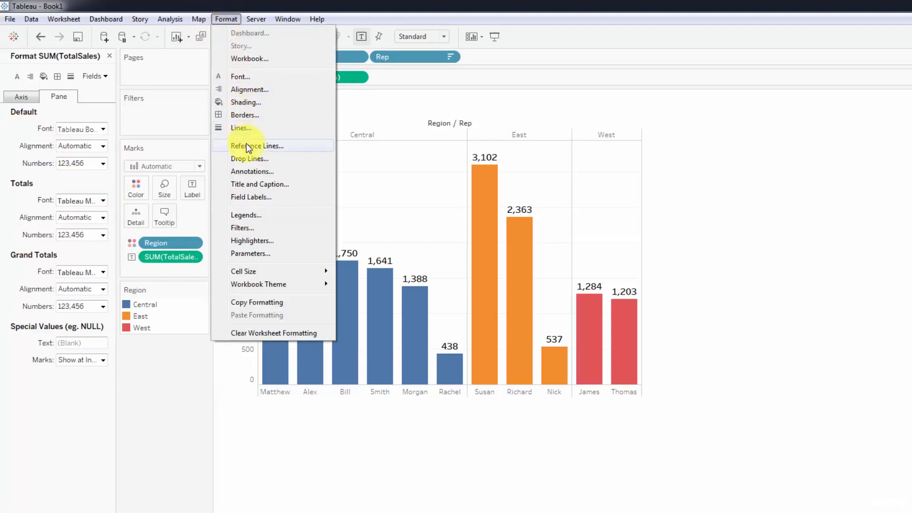
click(168, 401)
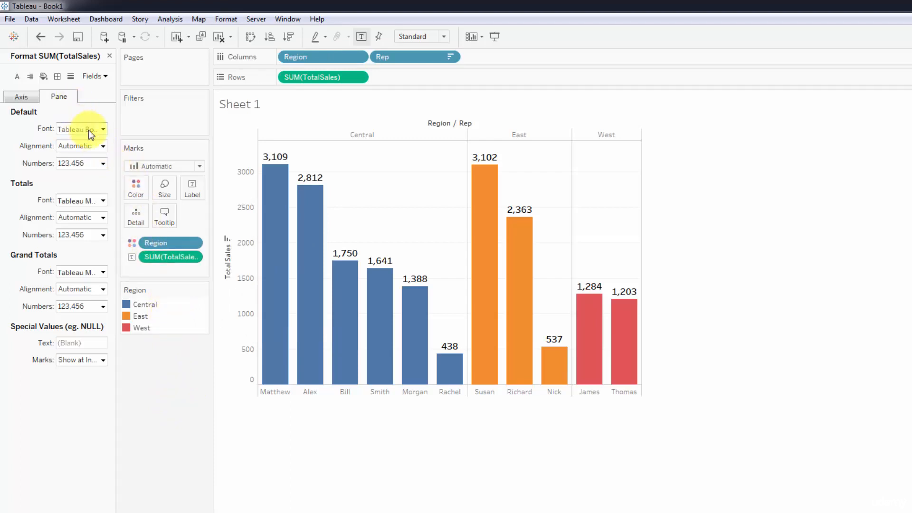
Step: Set the default pane font size of SUM(TotalSales) to 12 and check its axis formatting options
click(102, 146)
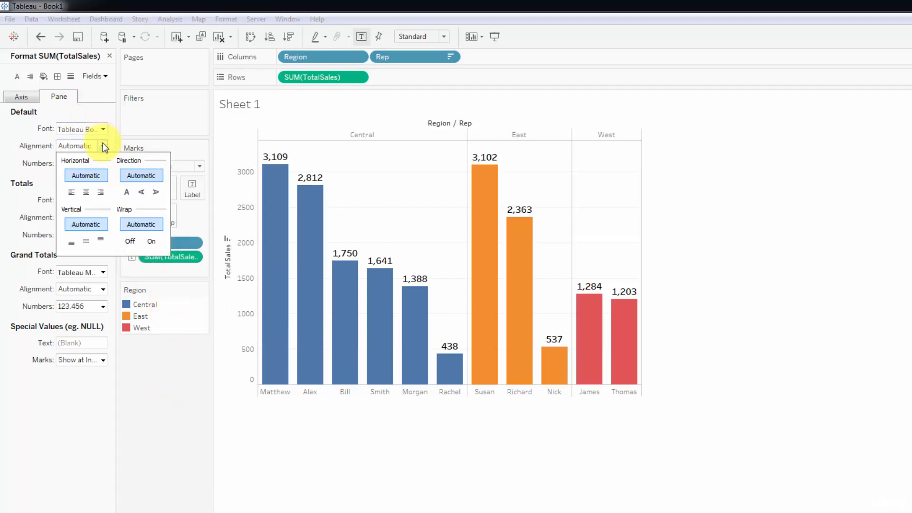
click(102, 129)
click(86, 161)
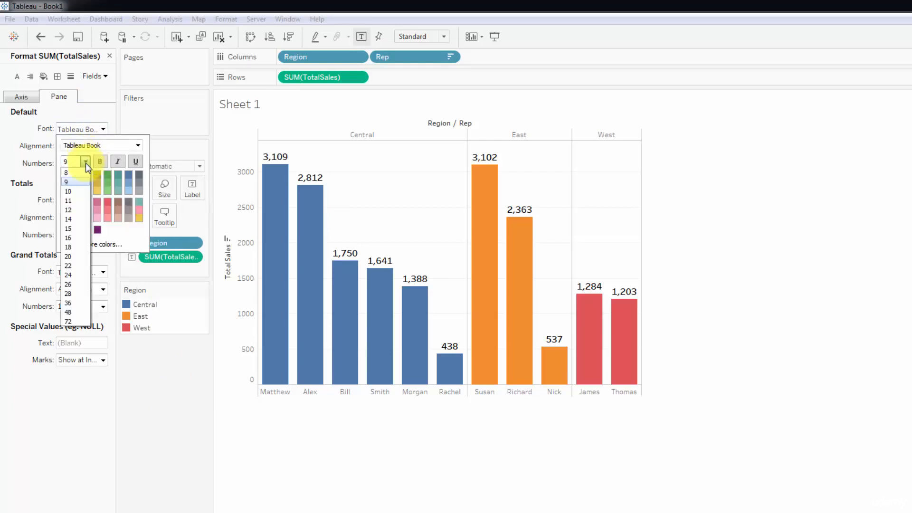
click(76, 208)
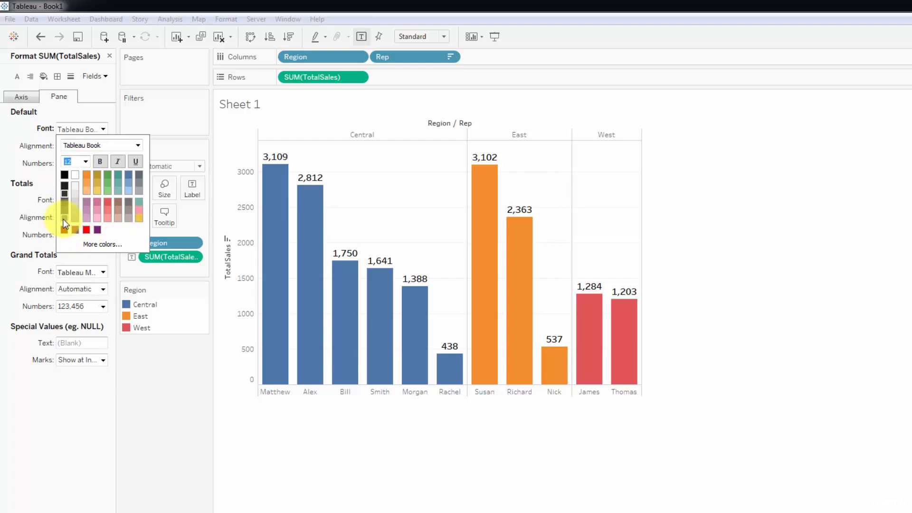
click(6, 179)
click(18, 96)
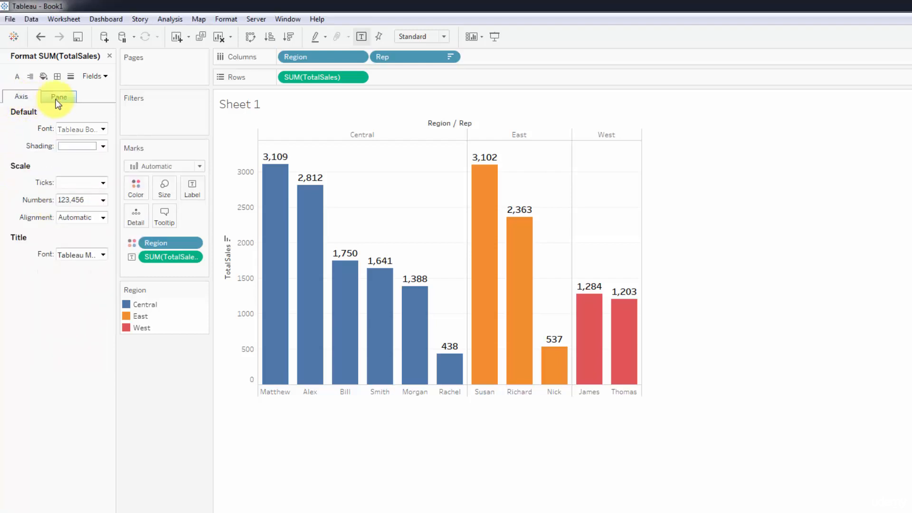
click(59, 96)
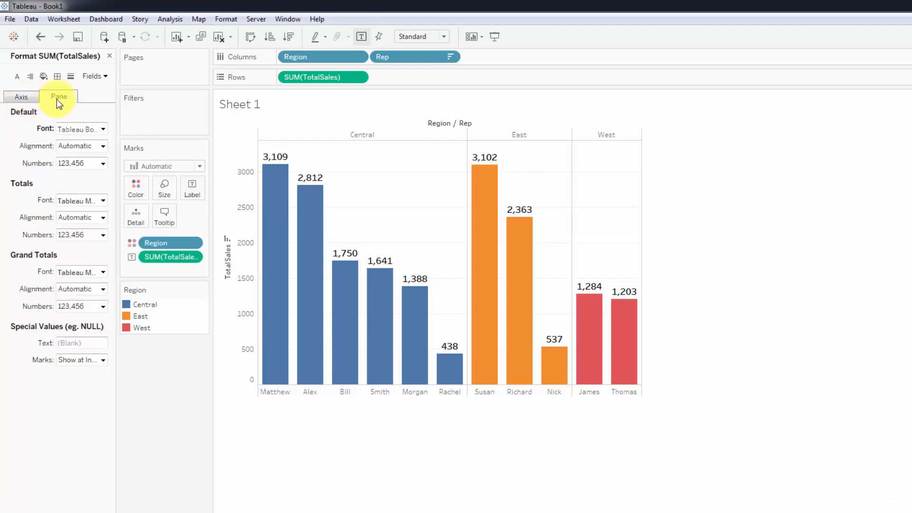
Step: Try both vertical text directions in the default pane alignment of SUM(TotalSales), and set the direction to horizontal
click(104, 147)
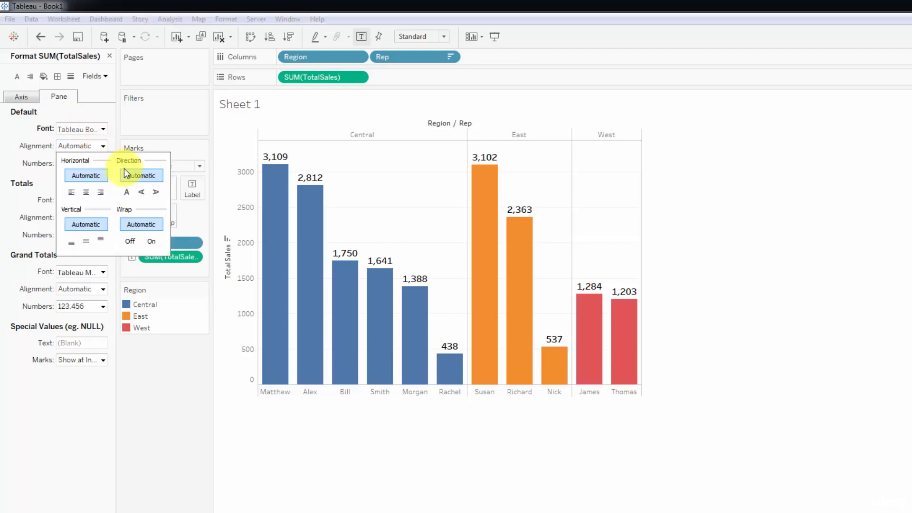
click(142, 192)
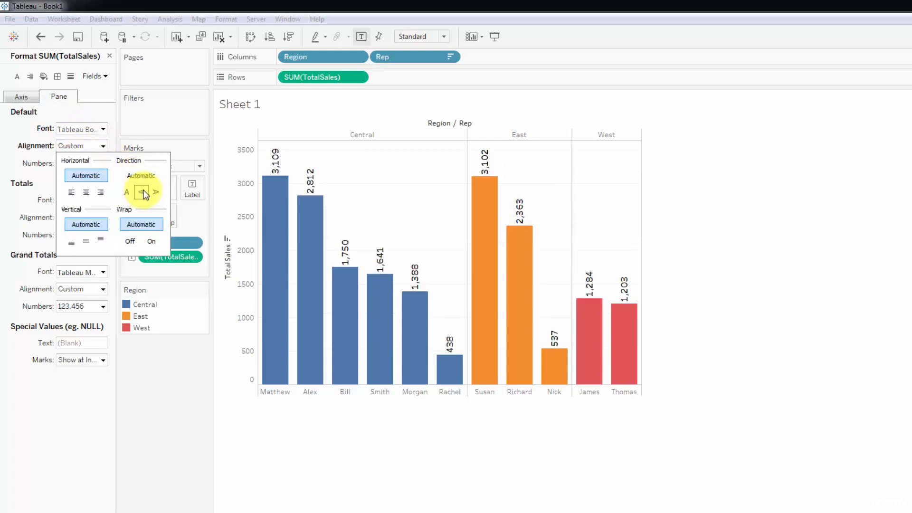
click(155, 192)
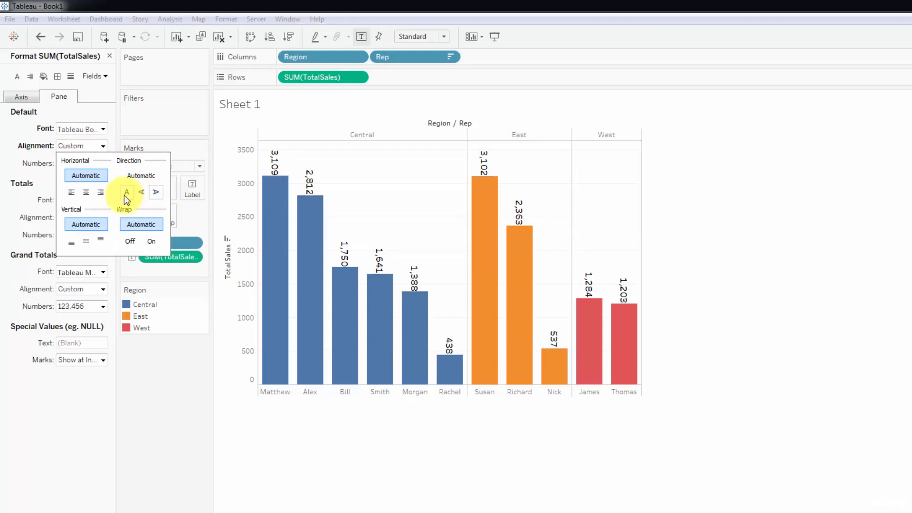
click(125, 193)
click(38, 195)
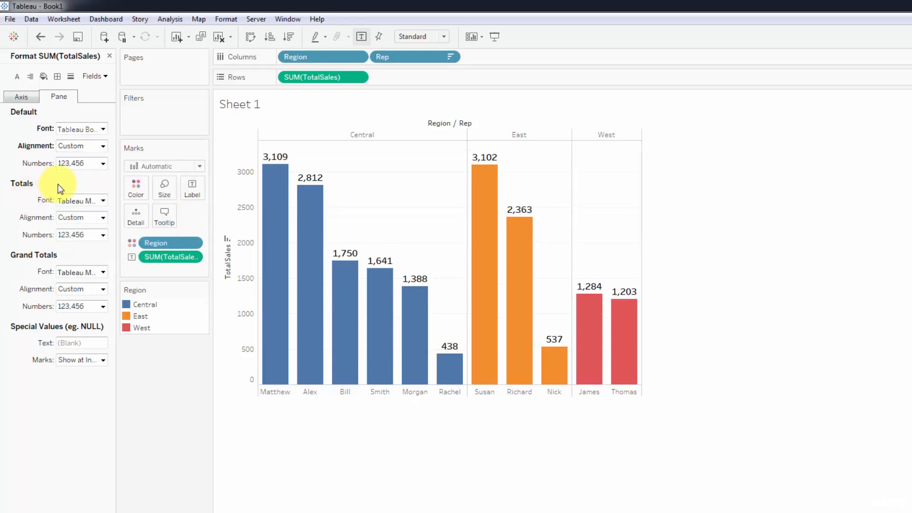
Step: Try the downward text direction in the mark label's alignment options, and set the direction to horizontal
click(192, 189)
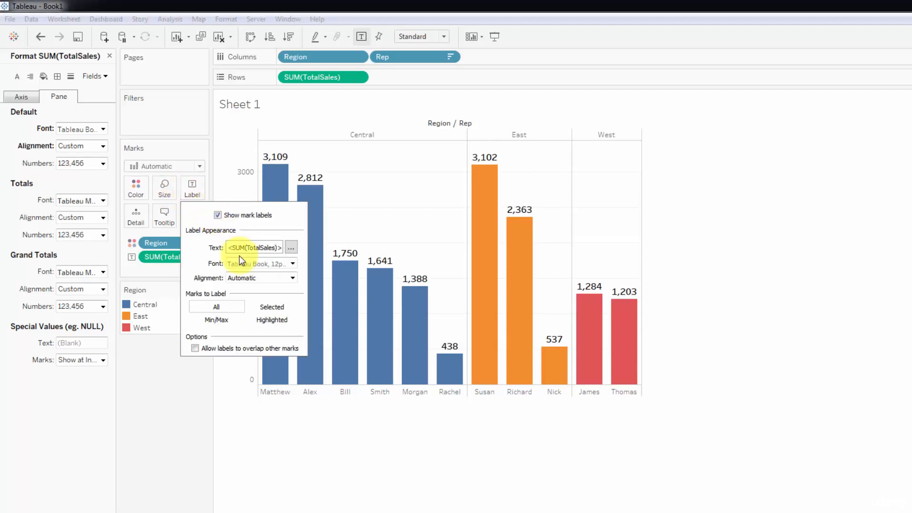
click(292, 277)
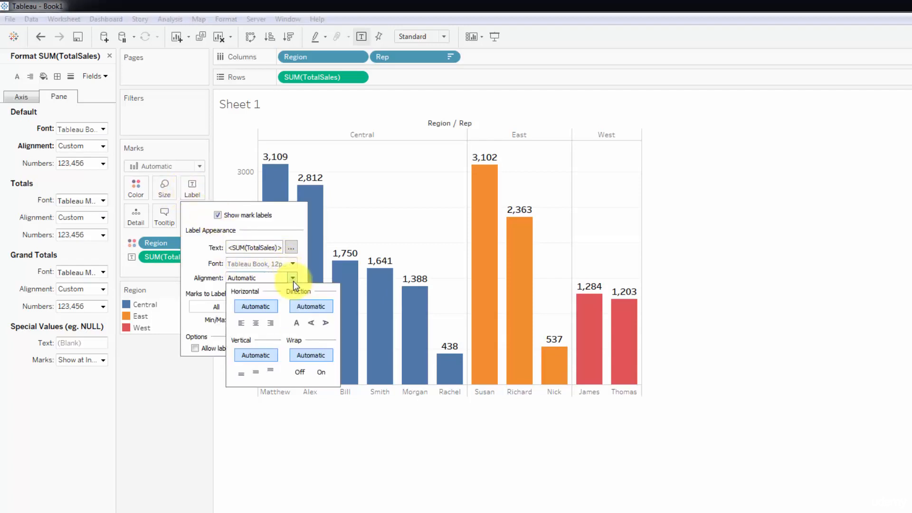
click(325, 324)
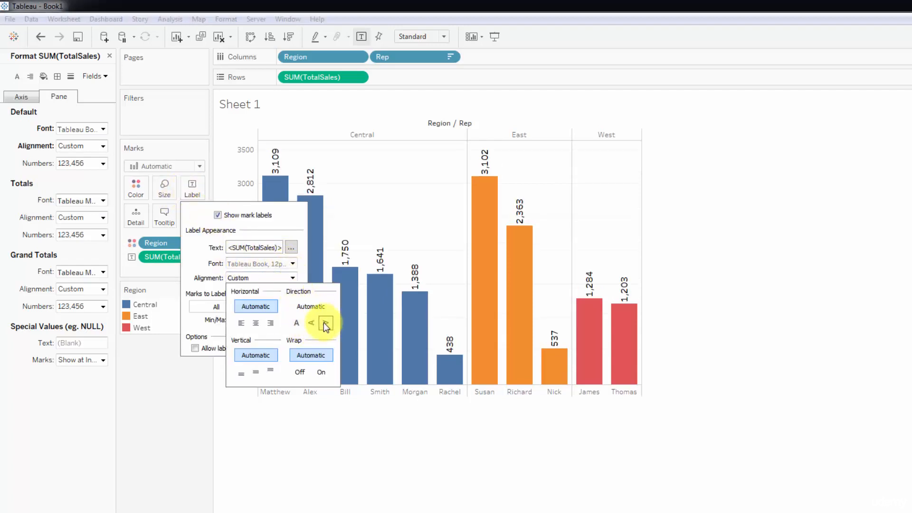
click(296, 323)
click(253, 426)
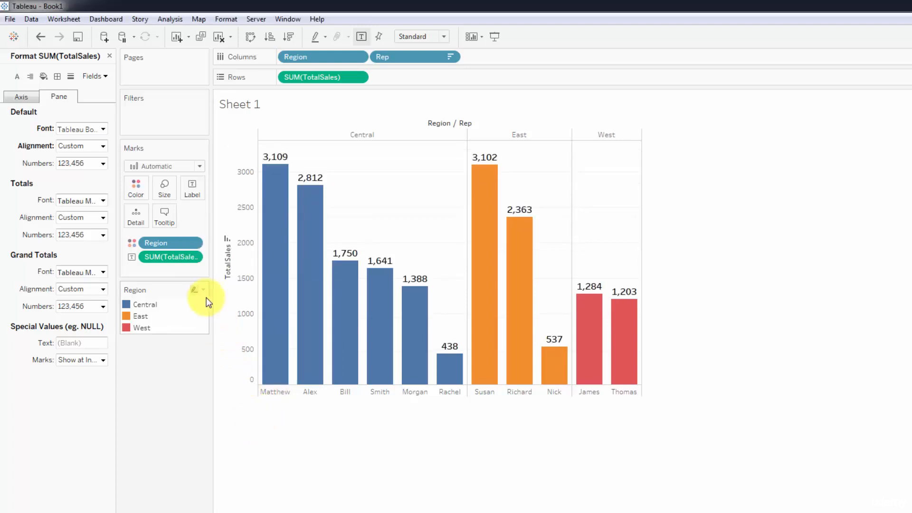
Step: Format the default pane numbers of SUM(TotalSales) as Currency (Custom) with 0 decimal places
click(104, 162)
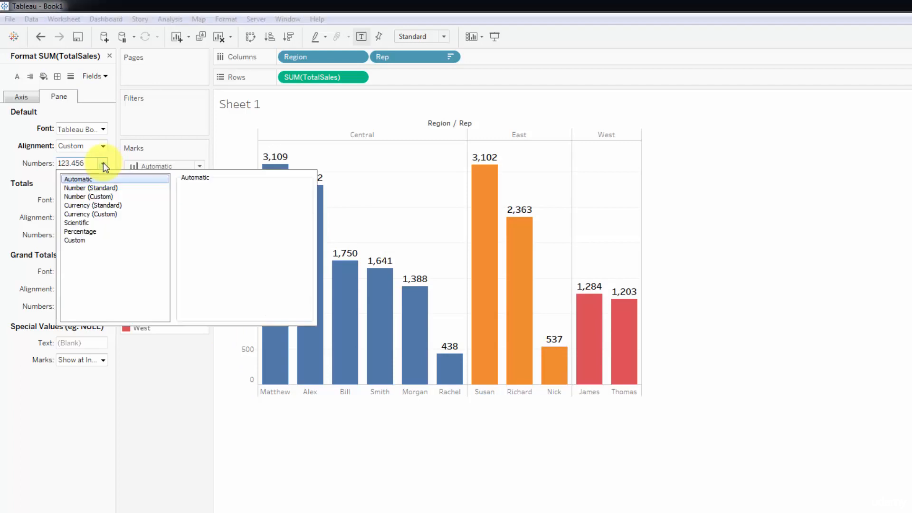
click(103, 214)
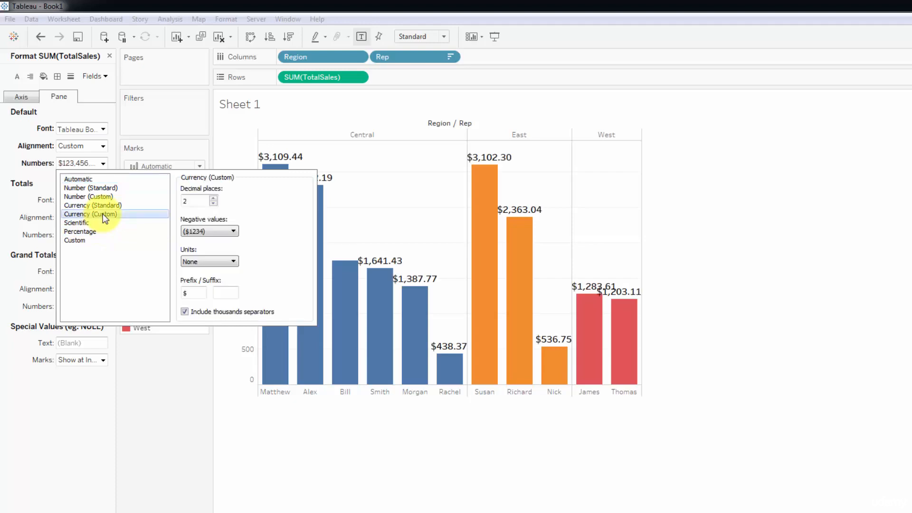
click(213, 203)
click(213, 203)
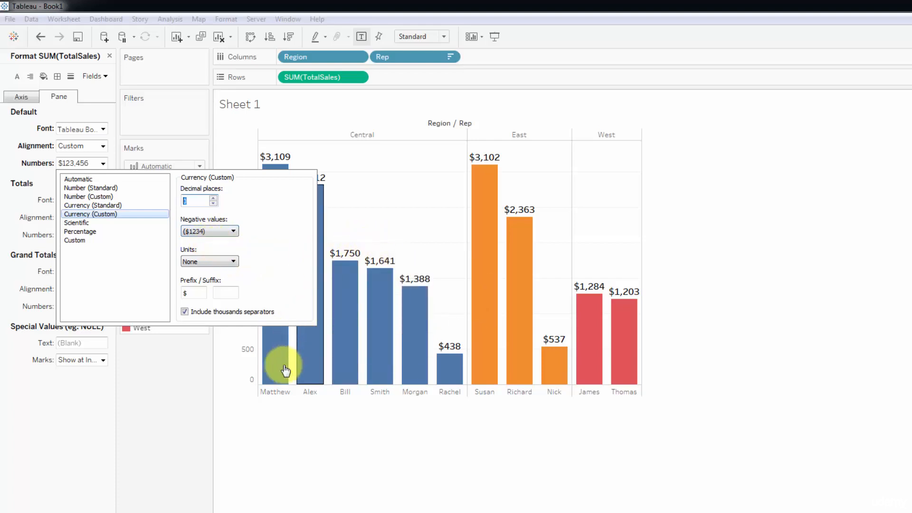
click(264, 424)
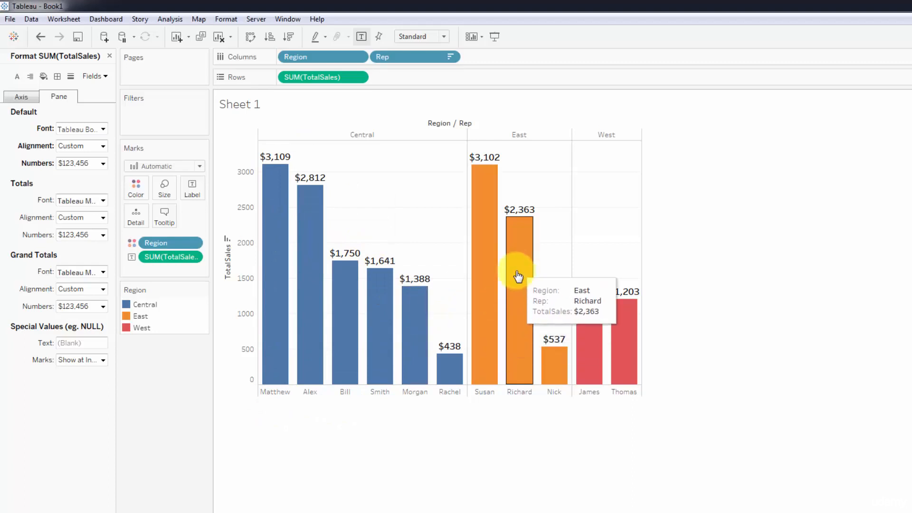
Step: Set the custom currency format's units to Thousands (K) with 1 decimal place
click(102, 164)
click(212, 261)
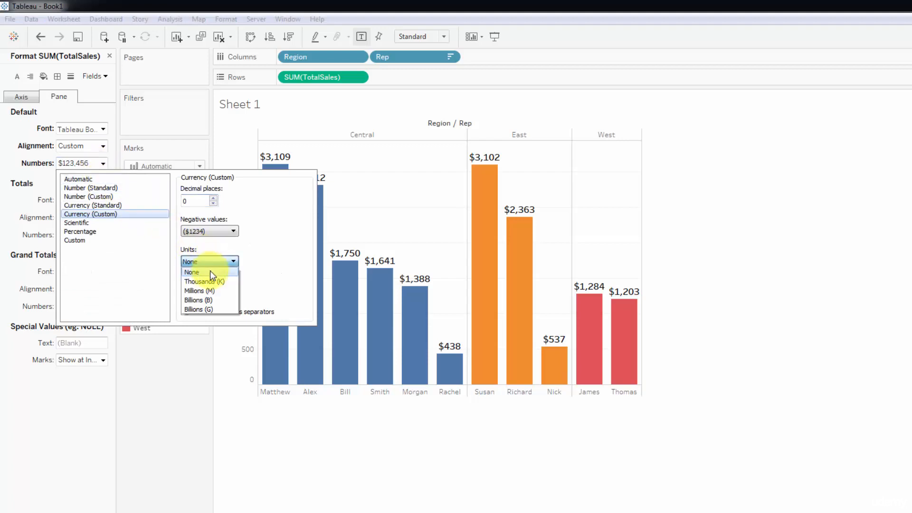
click(212, 282)
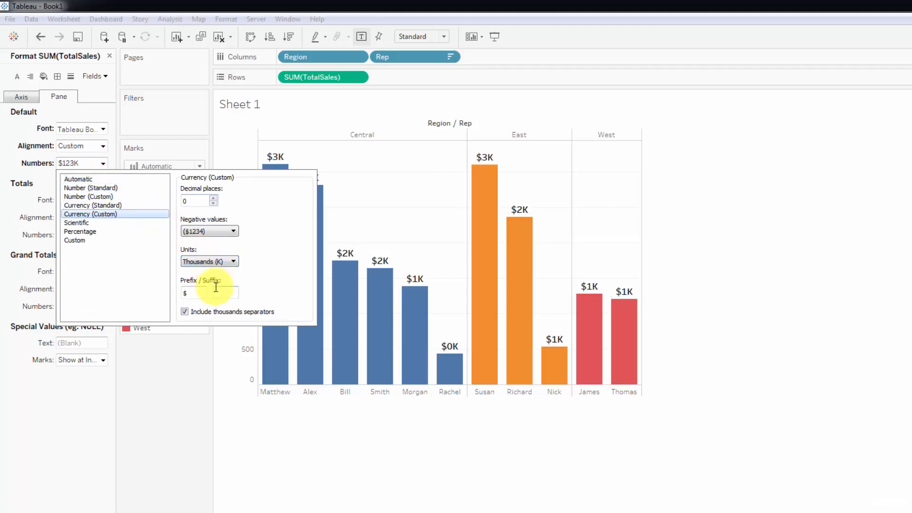
click(213, 199)
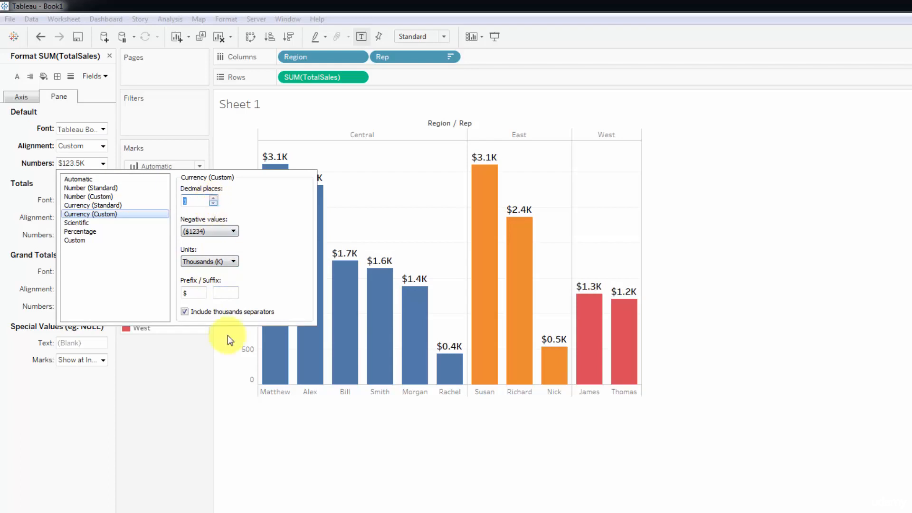
click(315, 457)
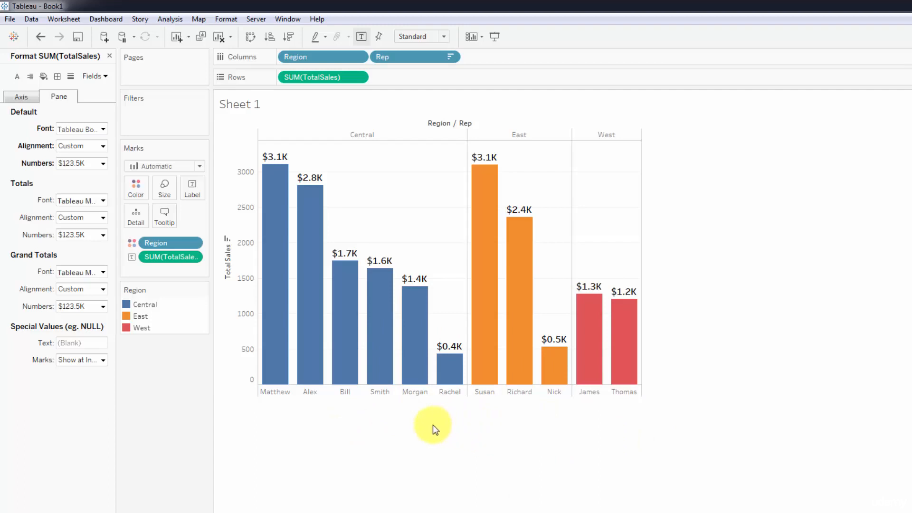
Step: Try size 20 for the default pane font of SUM(TotalSales) and set it back to 12
click(102, 129)
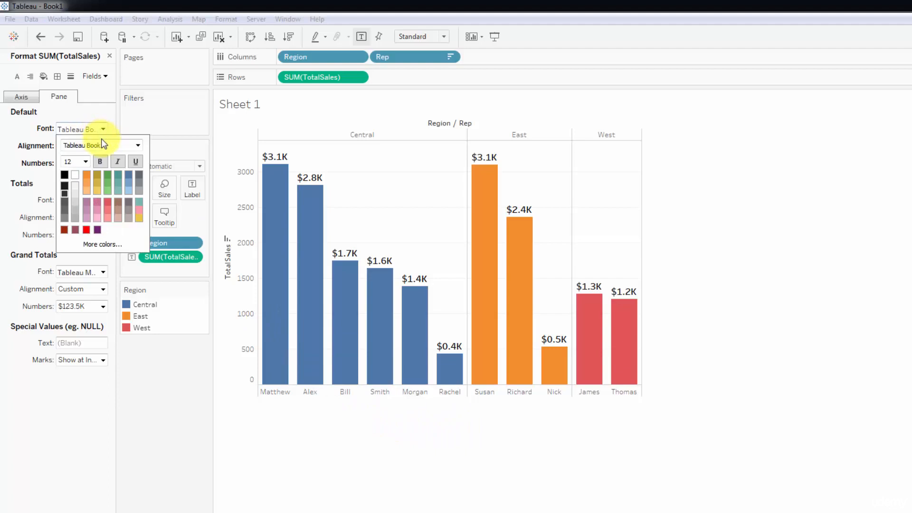
click(85, 162)
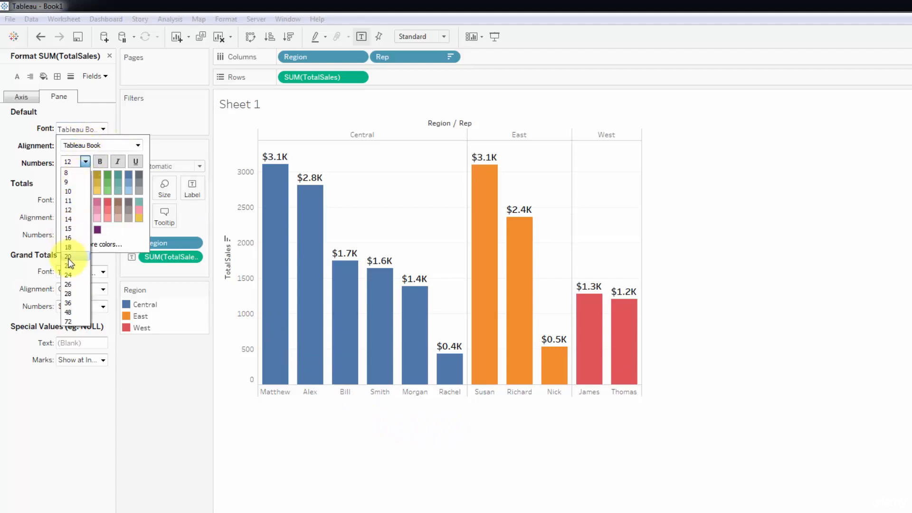
click(69, 257)
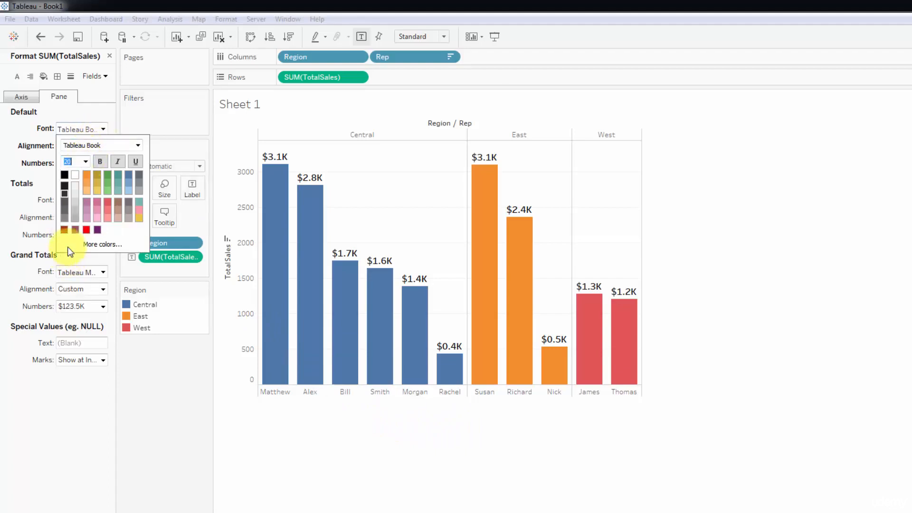
click(85, 162)
click(69, 212)
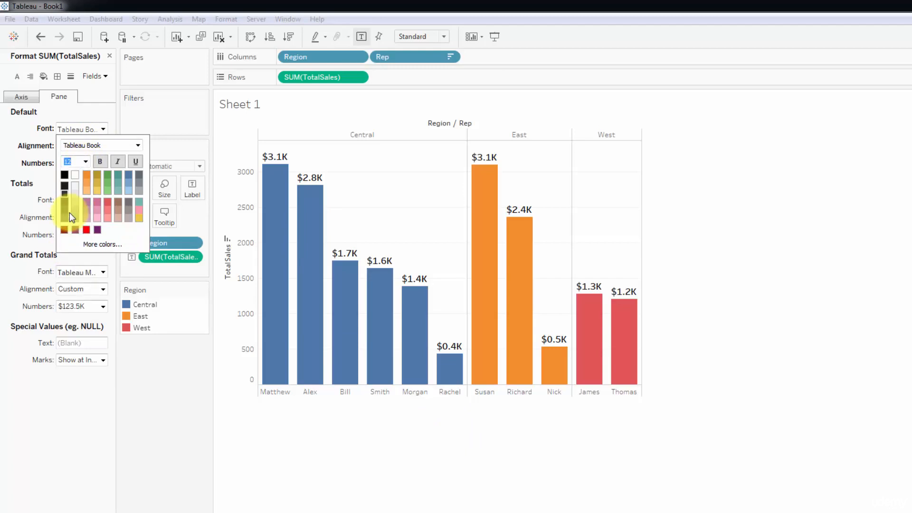
Step: Choose size 8 for the default pane font of SUM(TotalSales) and check the first Central bar's tooltip
click(85, 165)
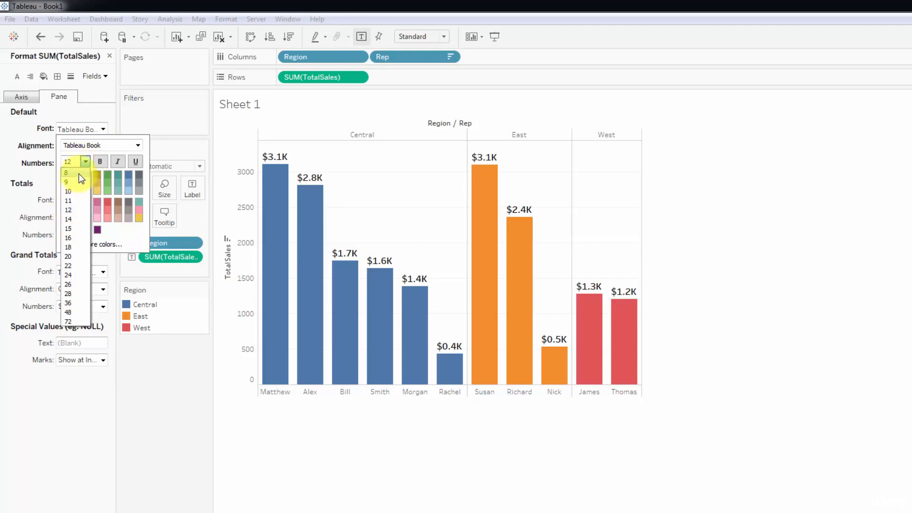
click(79, 174)
click(221, 365)
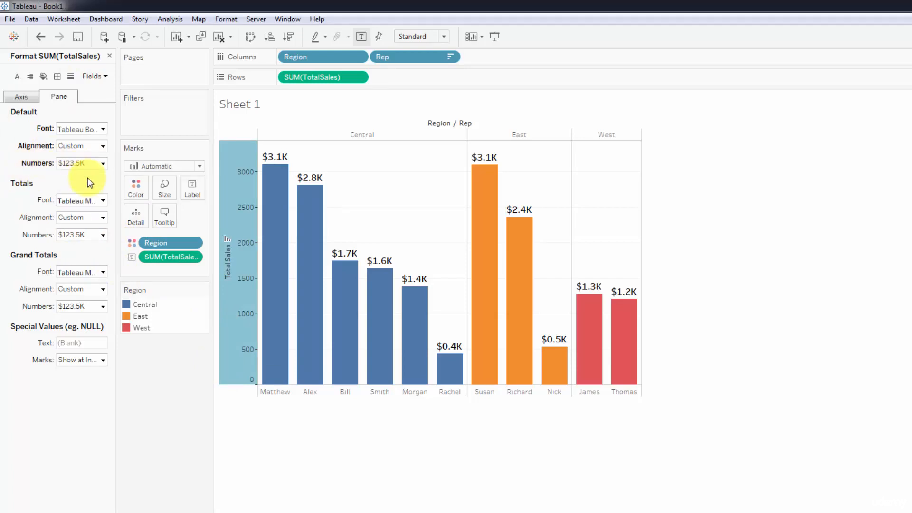
mouse_move(276, 199)
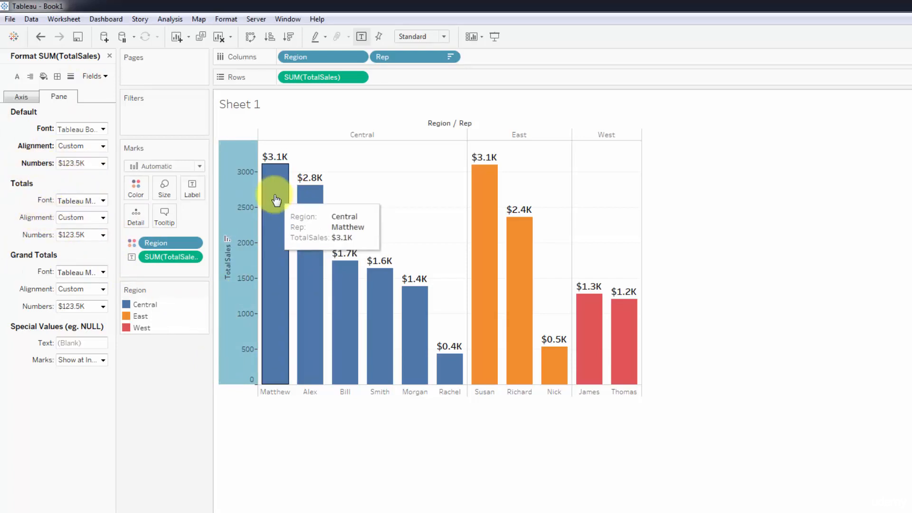
click(253, 461)
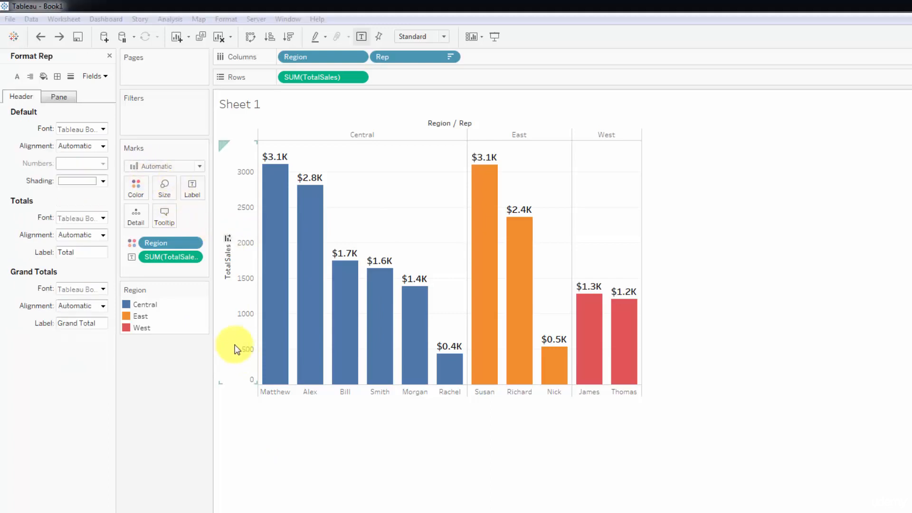
Step: Set the default font size of the TotalSales axis to 12
click(246, 216)
right_click(246, 218)
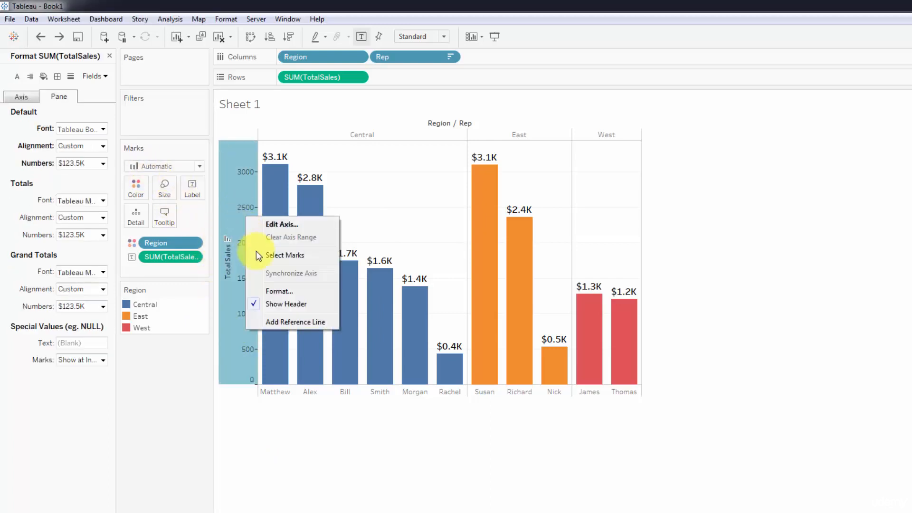
click(275, 290)
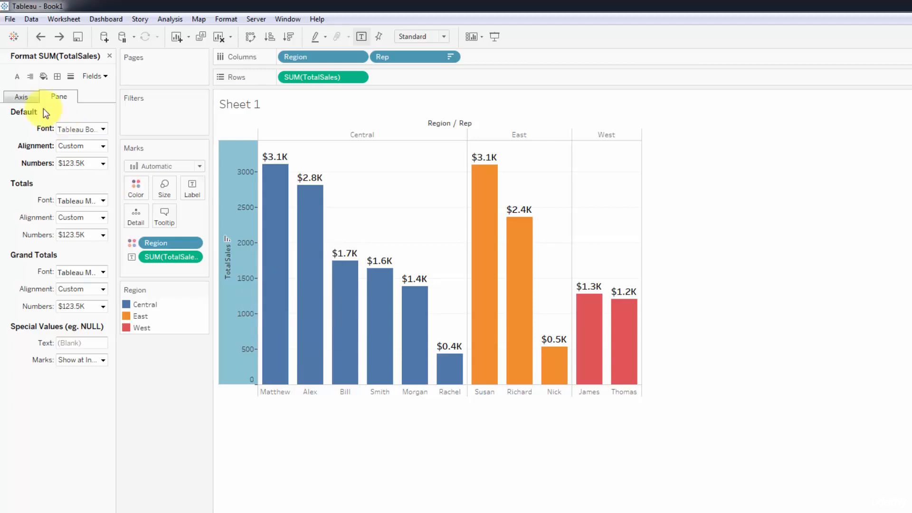
click(20, 98)
click(104, 129)
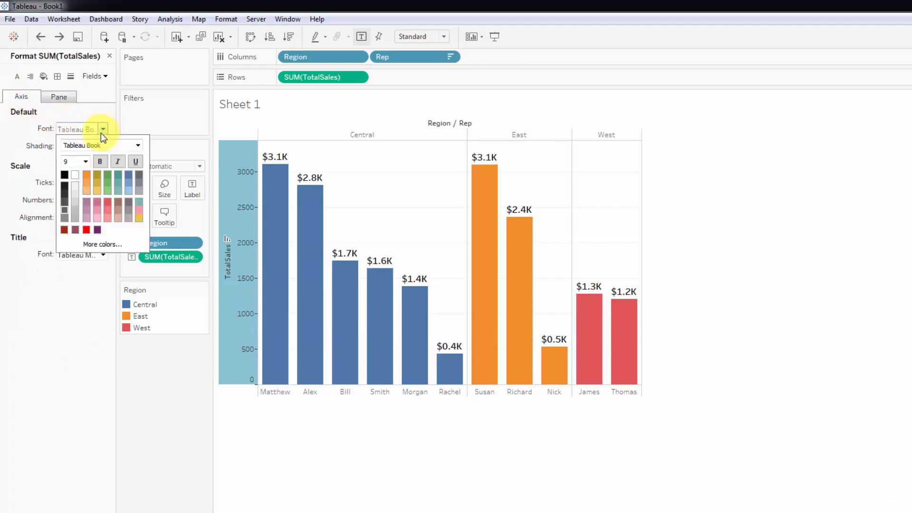
click(85, 161)
click(69, 209)
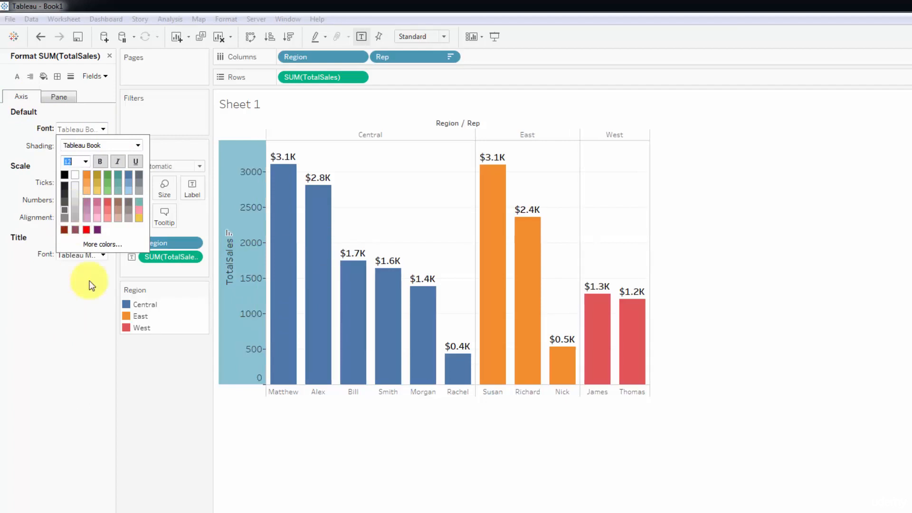
click(262, 461)
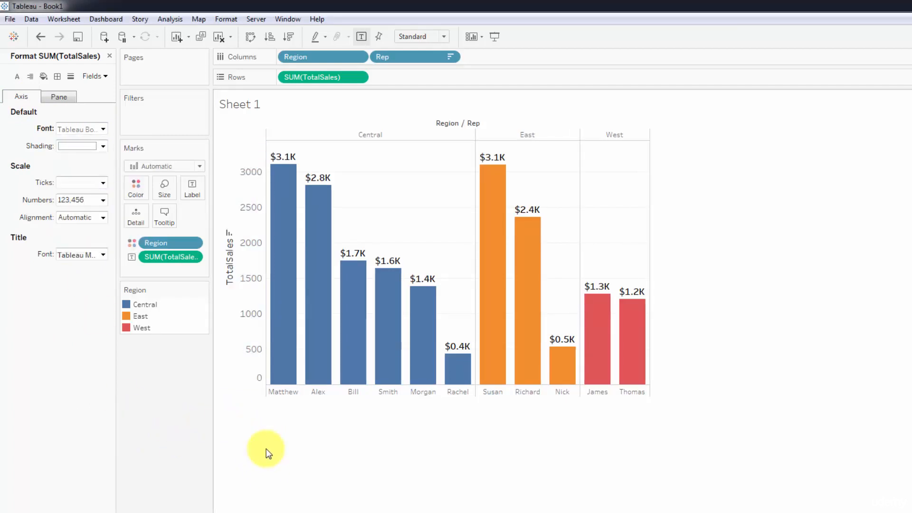
Step: Set the default header font size of the Rep field to 12
click(287, 394)
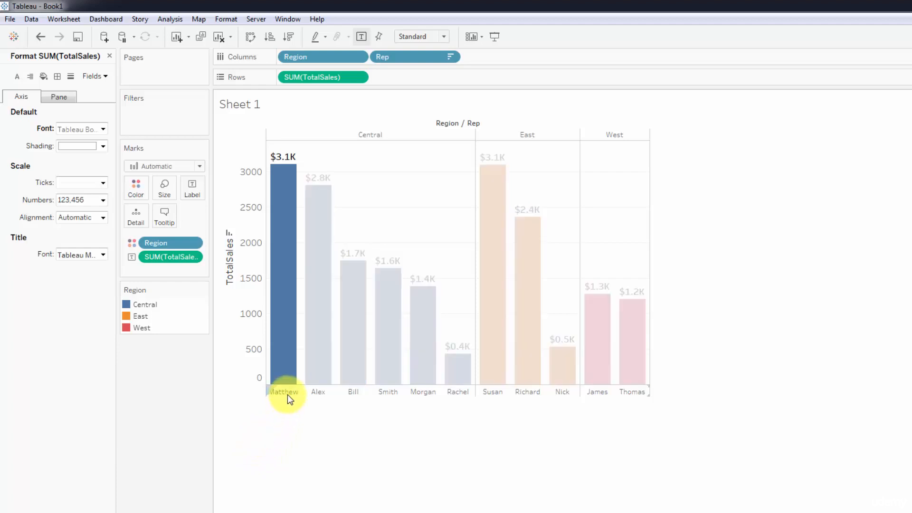
right_click(287, 394)
click(326, 449)
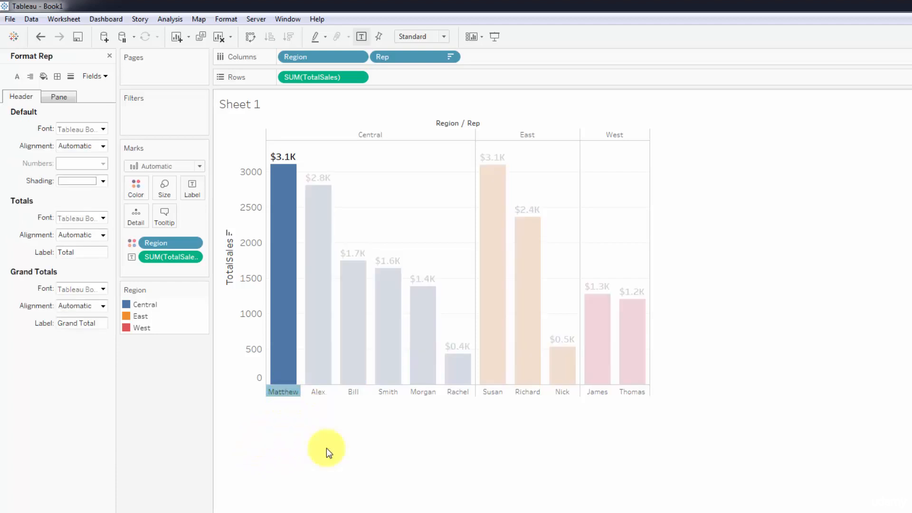
click(103, 129)
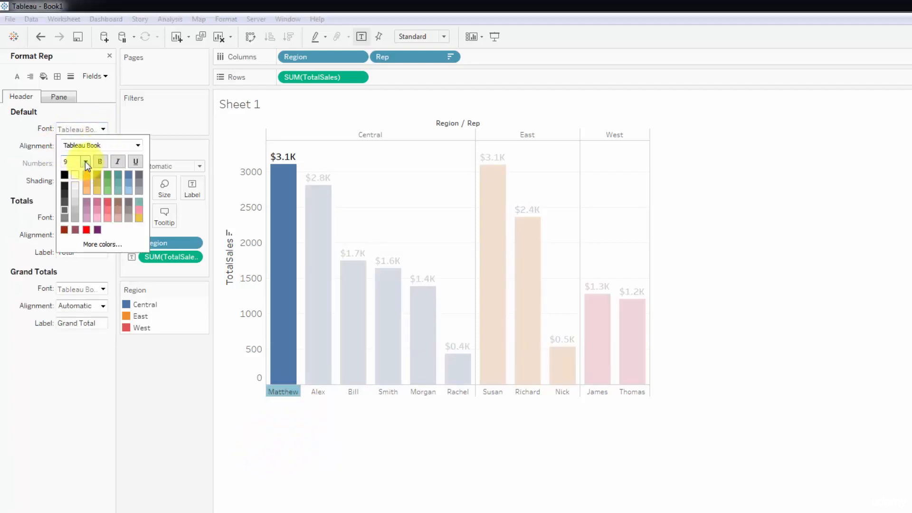
click(85, 161)
click(75, 210)
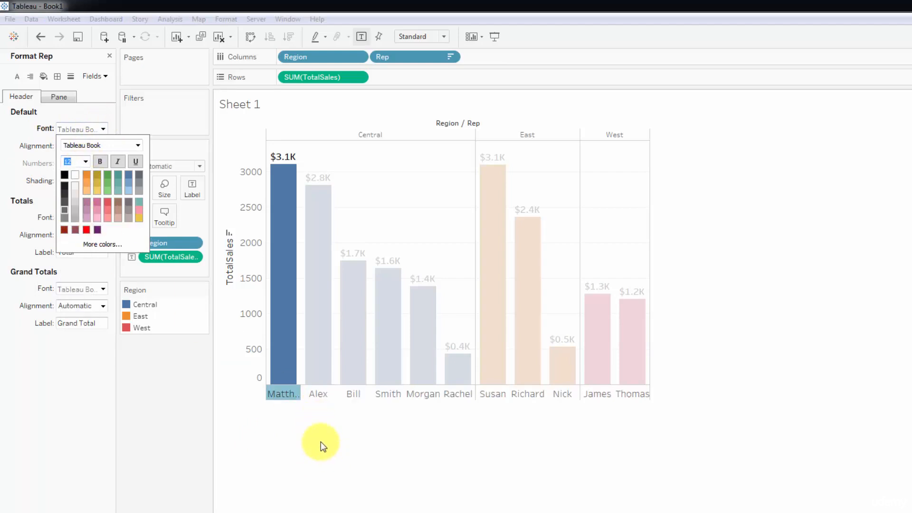
click(320, 444)
Step: Widen the chart from its outer edge beside the West region so that all rep names fit under the bars
mouse_move(301, 371)
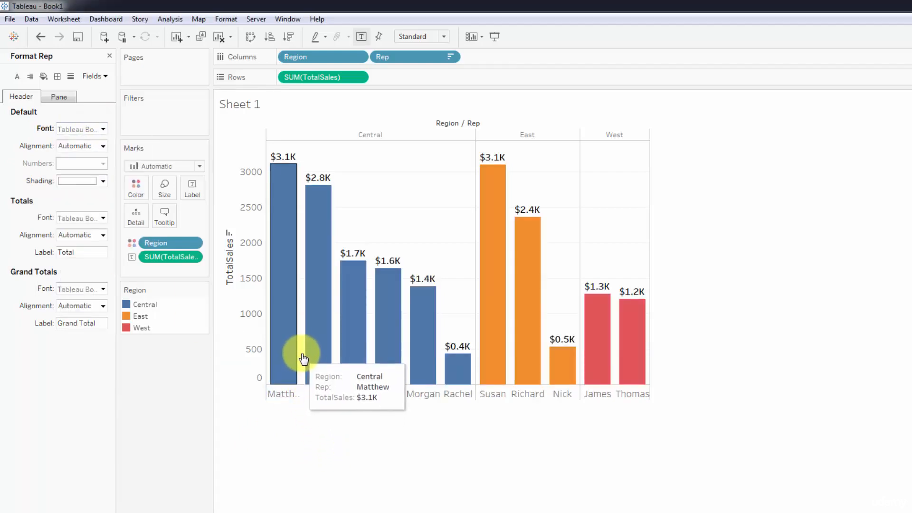
mouse_move(647, 304)
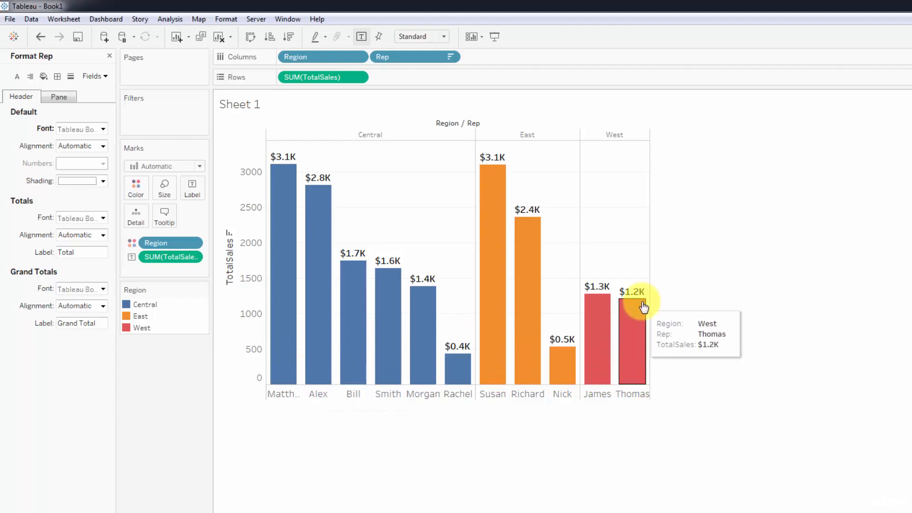
drag(649, 302, 724, 320)
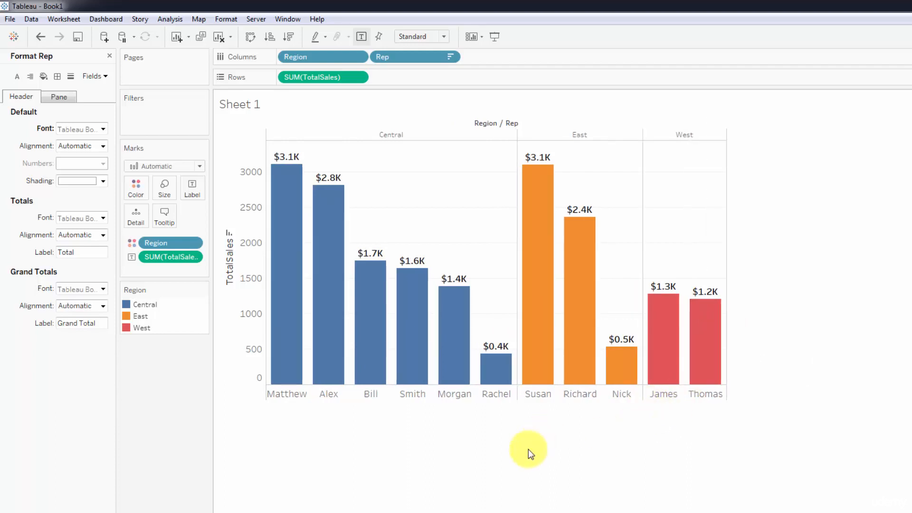
Step: Set the default header font size of the Region field to 12
click(417, 136)
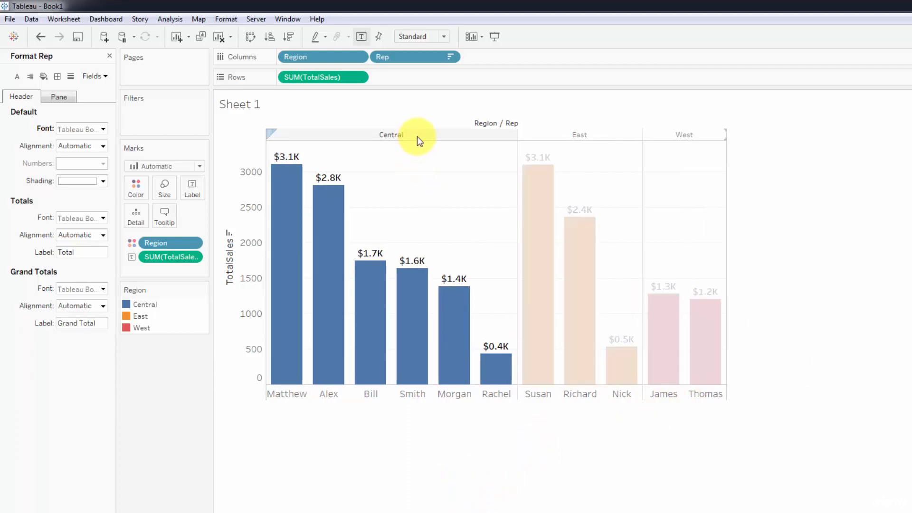
right_click(417, 136)
click(466, 188)
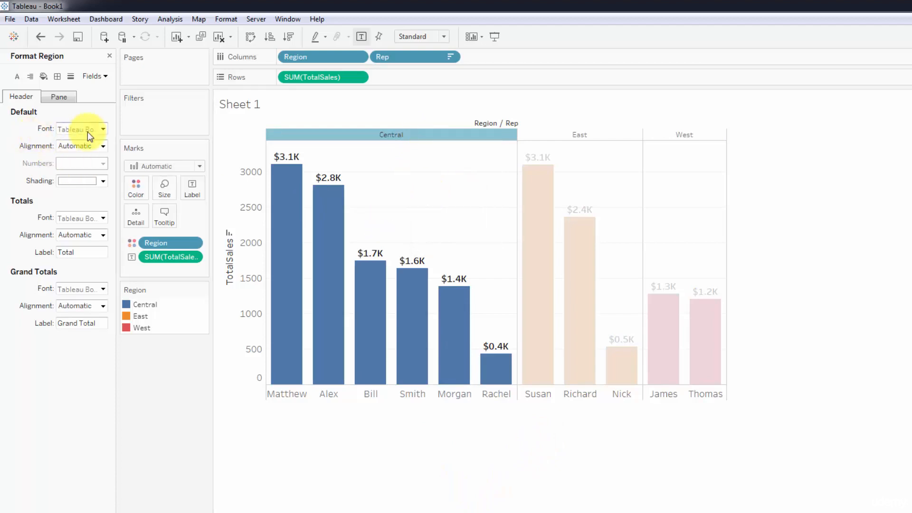
click(102, 130)
click(85, 162)
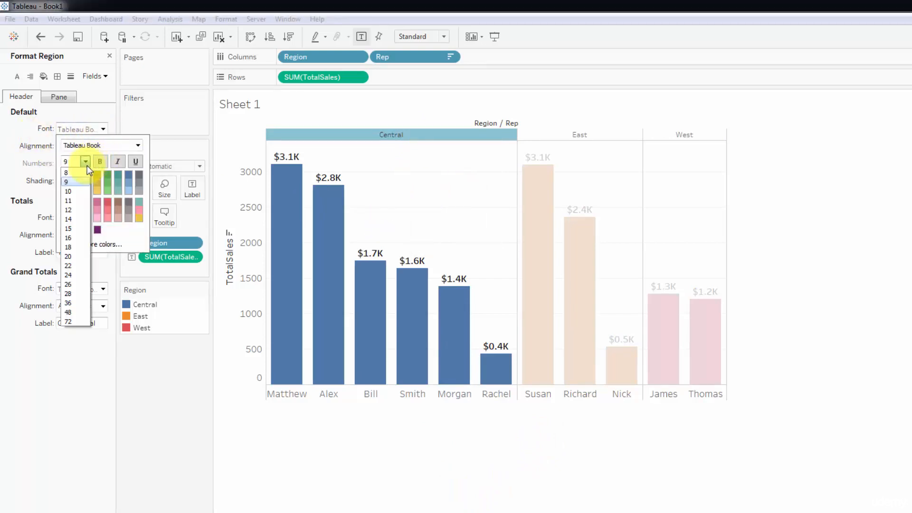
click(71, 210)
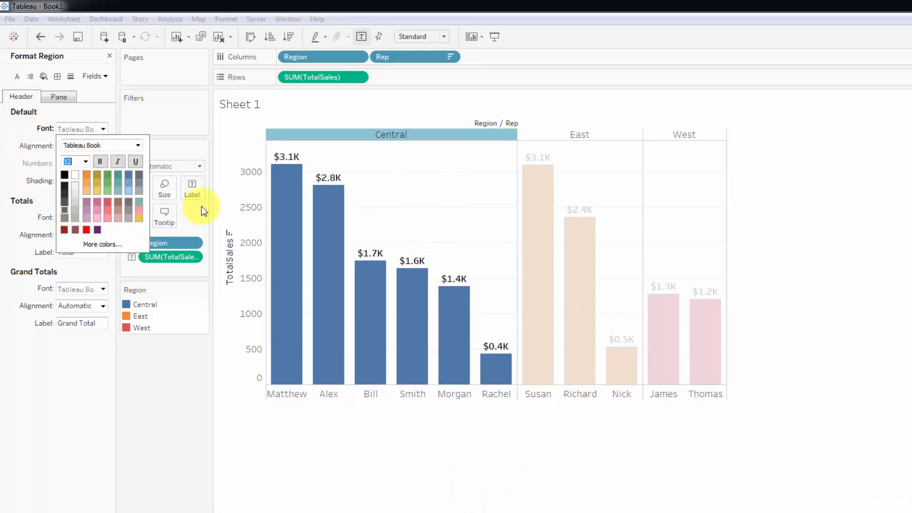
click(389, 437)
Step: Hide the field labels for columns and change the vertical axis title to Total Sales
right_click(492, 124)
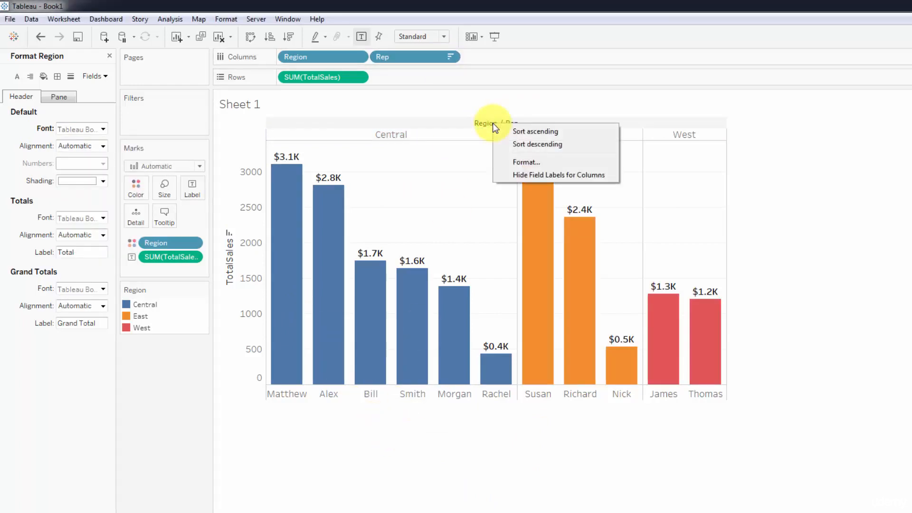
click(531, 174)
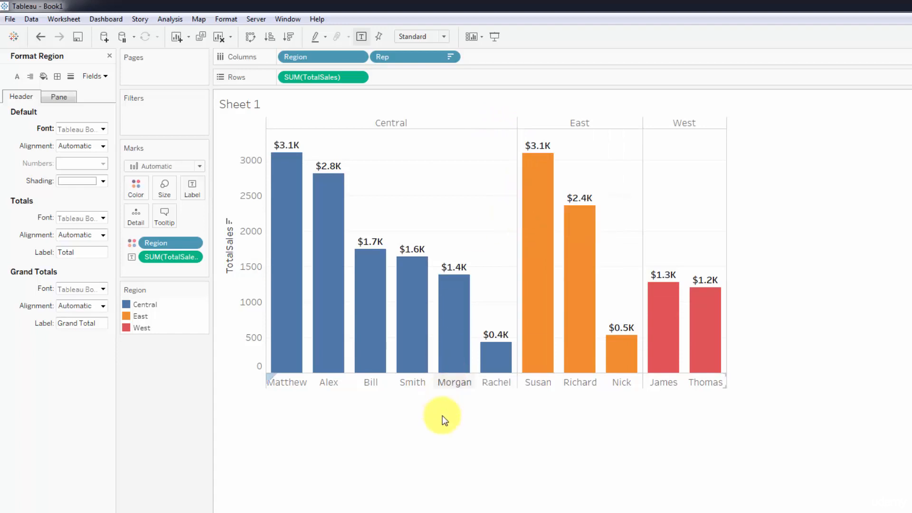
right_click(249, 284)
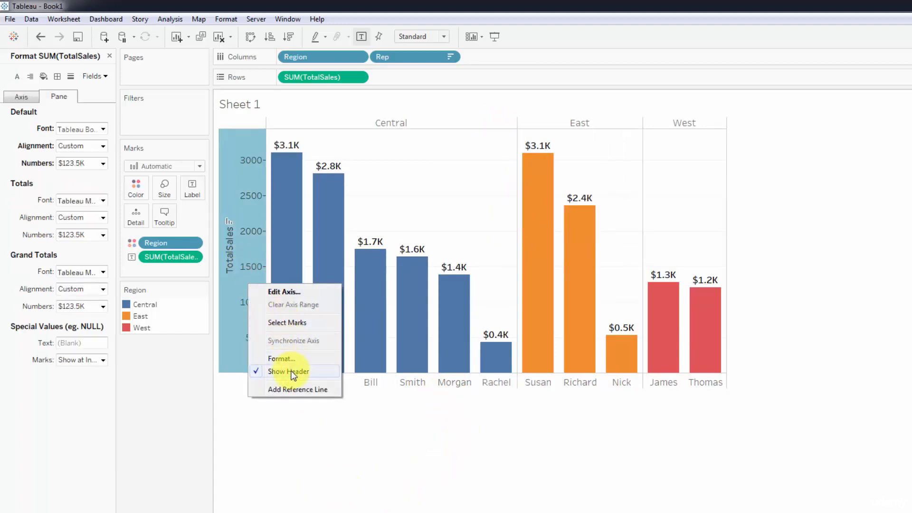
click(285, 292)
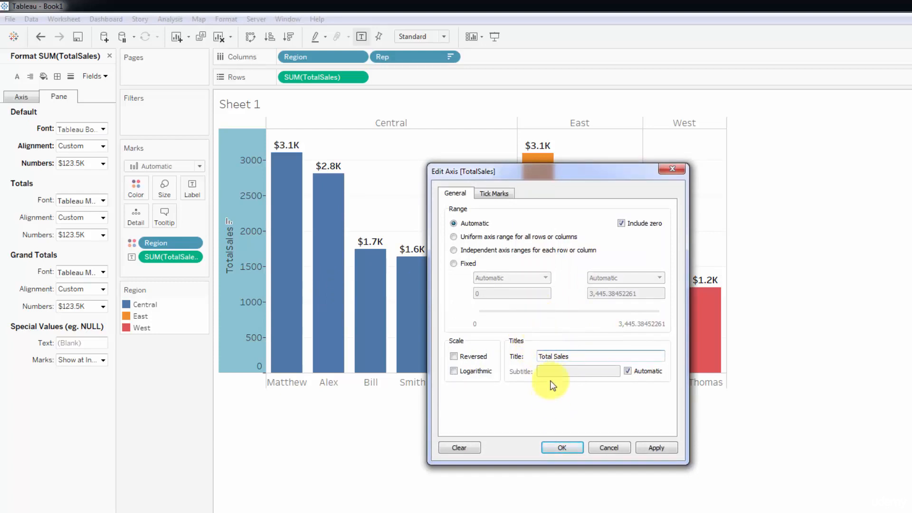
click(557, 448)
Step: Format the Total Sales axis numbers as Currency (Custom) with 0 decimal places and units in Thousands (K)
right_click(241, 240)
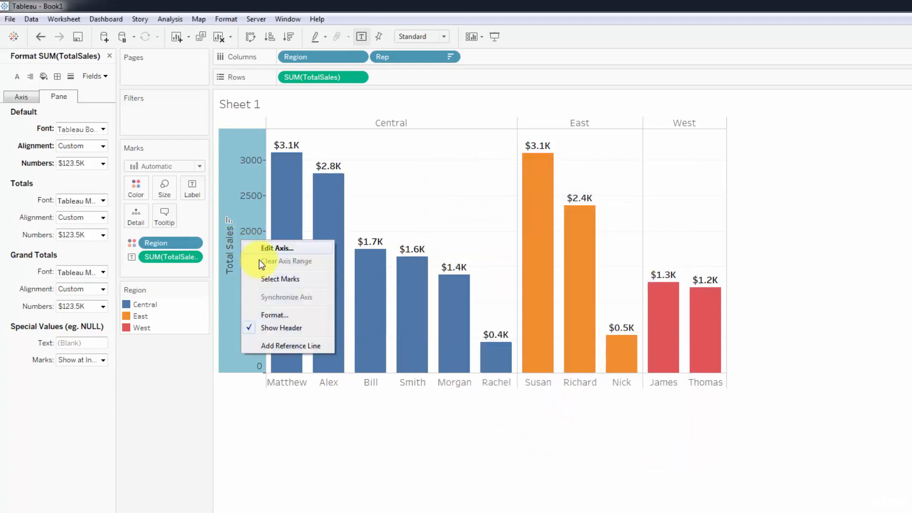
click(284, 318)
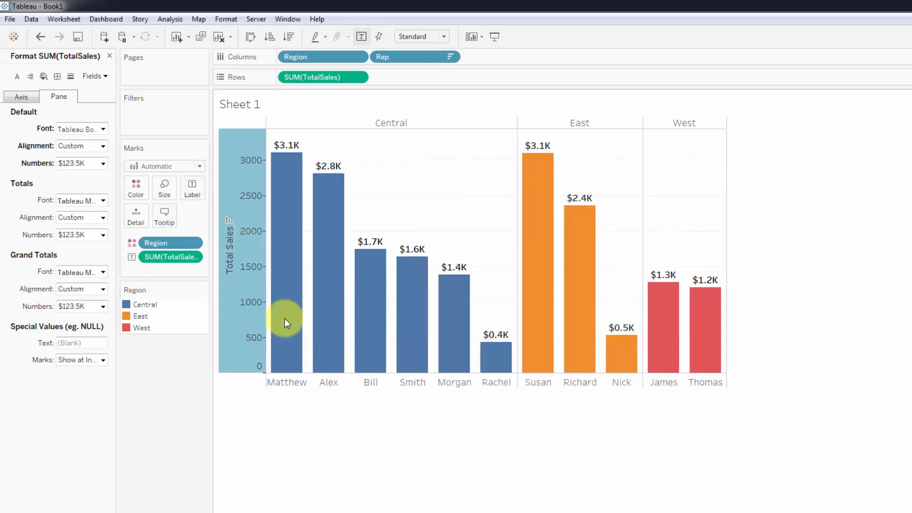
click(13, 99)
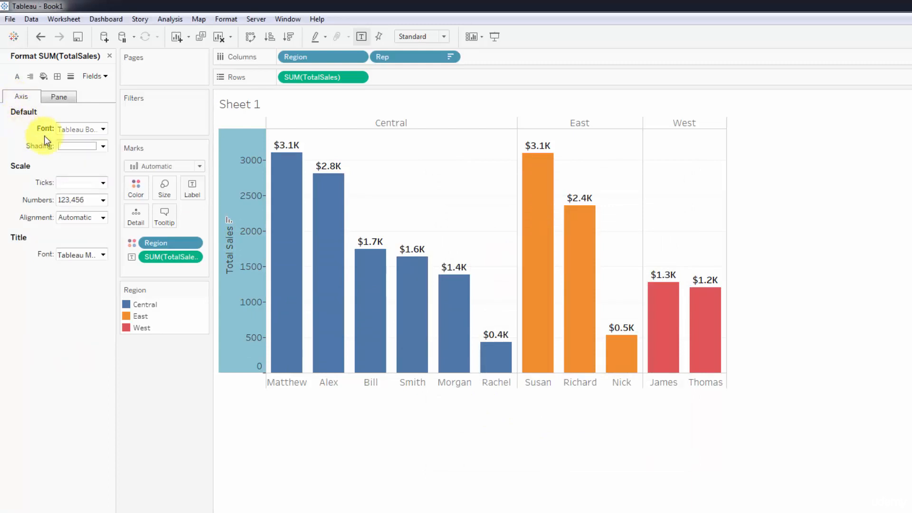
click(103, 200)
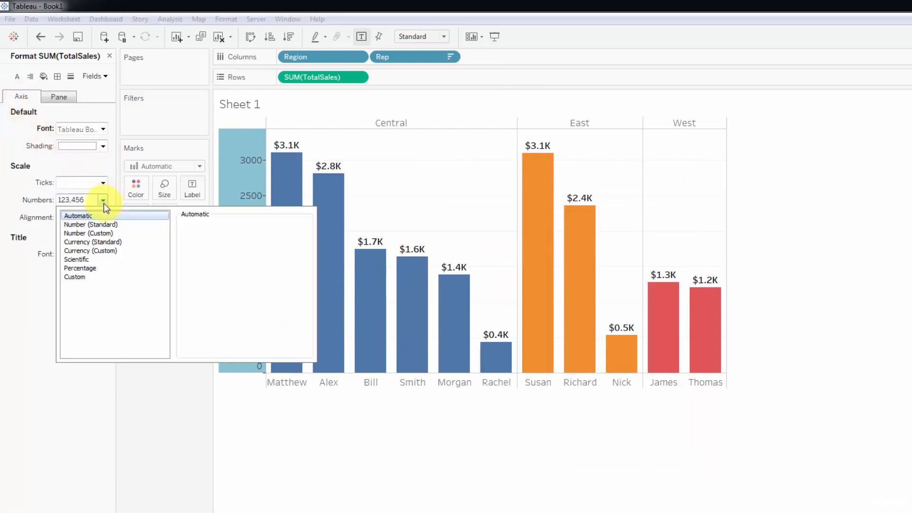
click(101, 252)
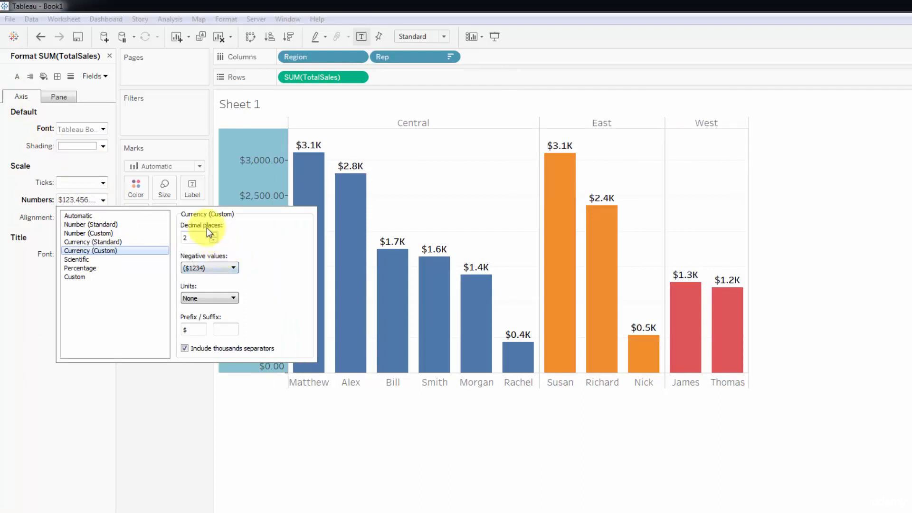
click(214, 240)
click(213, 241)
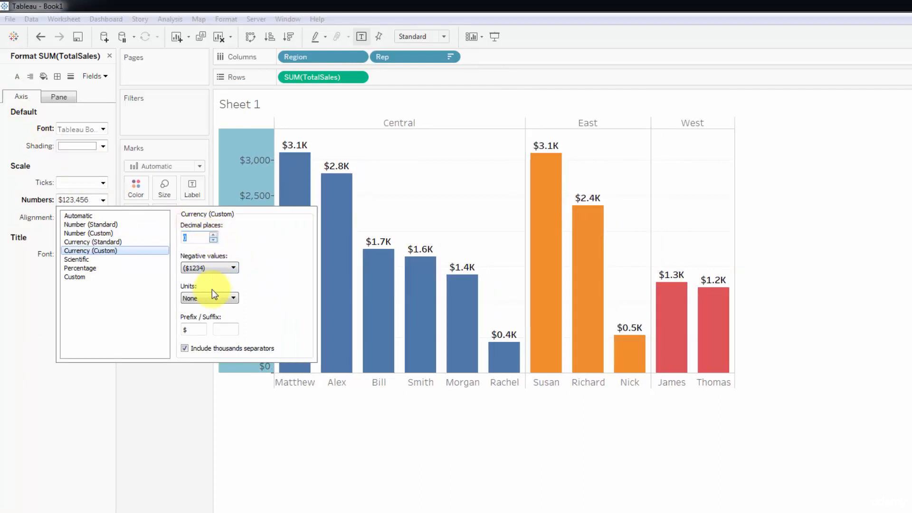
click(212, 297)
click(213, 317)
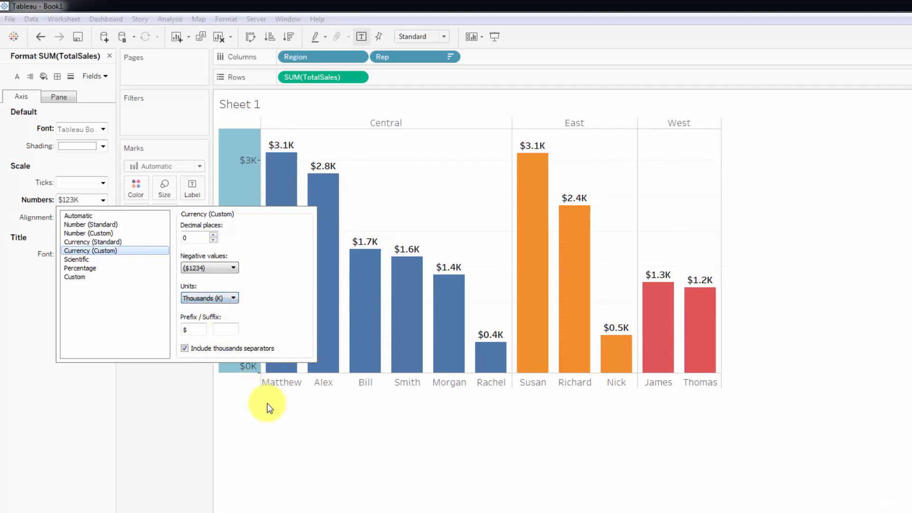
click(295, 434)
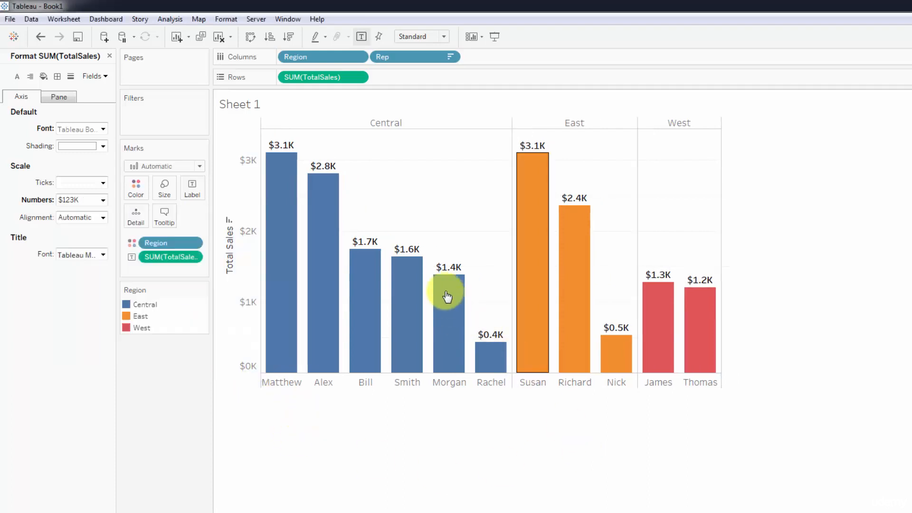
Step: Set the Total Sales axis currency format to 1 decimal place
mouse_move(280, 180)
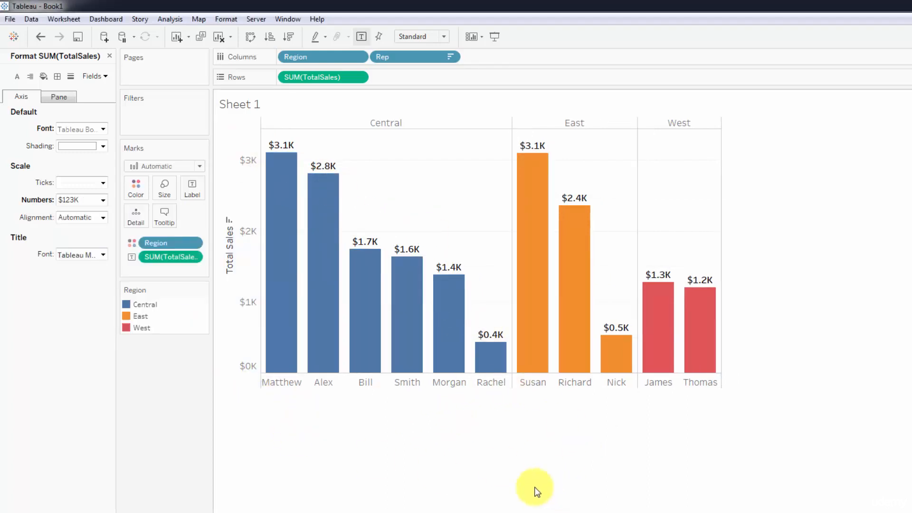
click(103, 202)
click(213, 235)
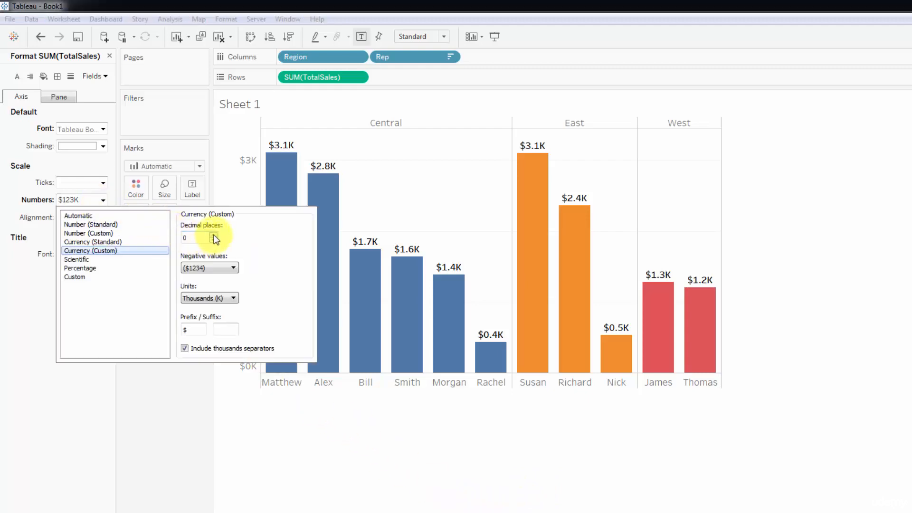
click(326, 452)
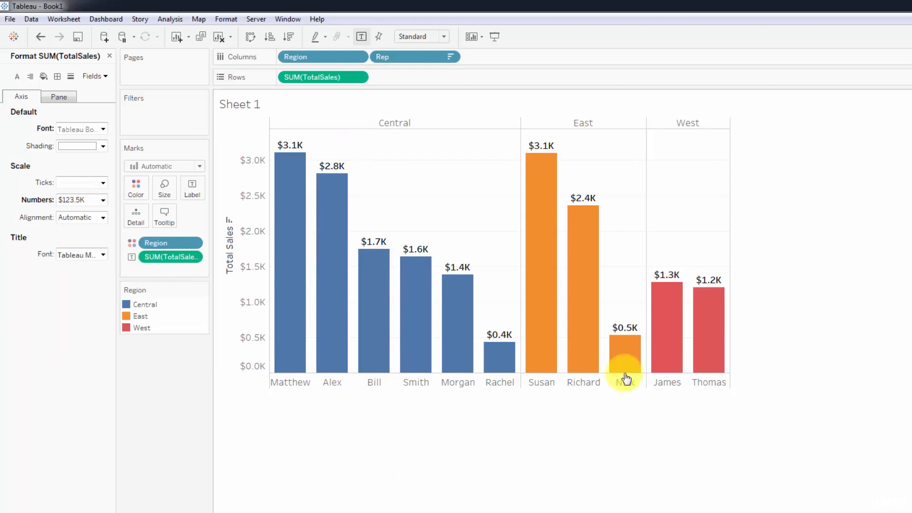